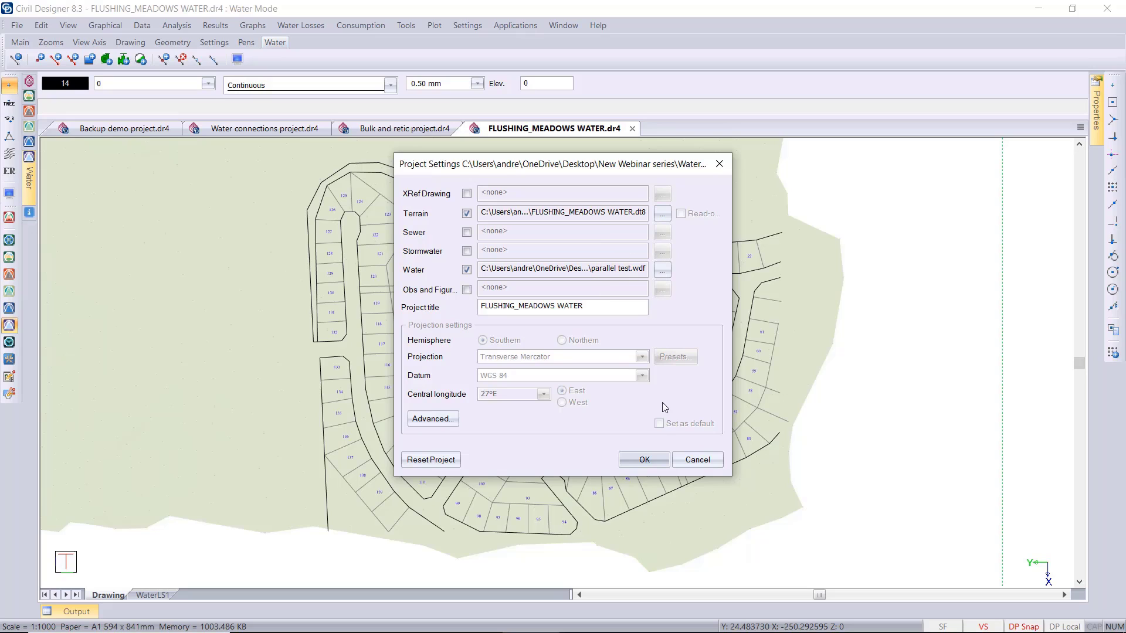
Accept the project settings and confirm the pipe defaults with uPVC - SABS 966 material, pressure 9 and a 90 mm nominal diameter.
click(645, 460)
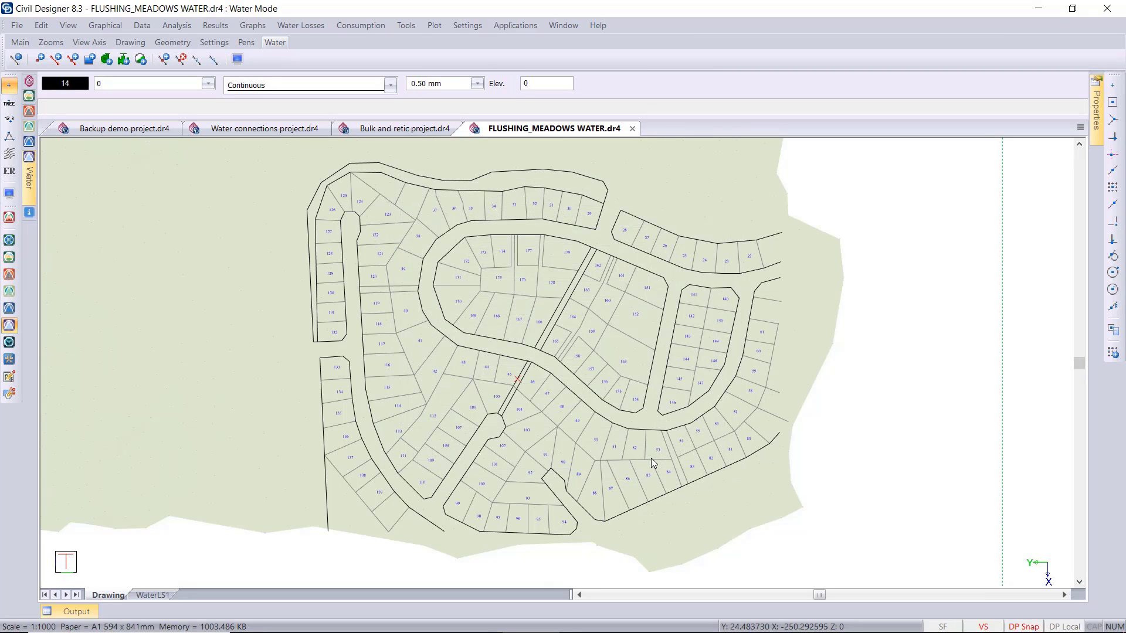
click(466, 26)
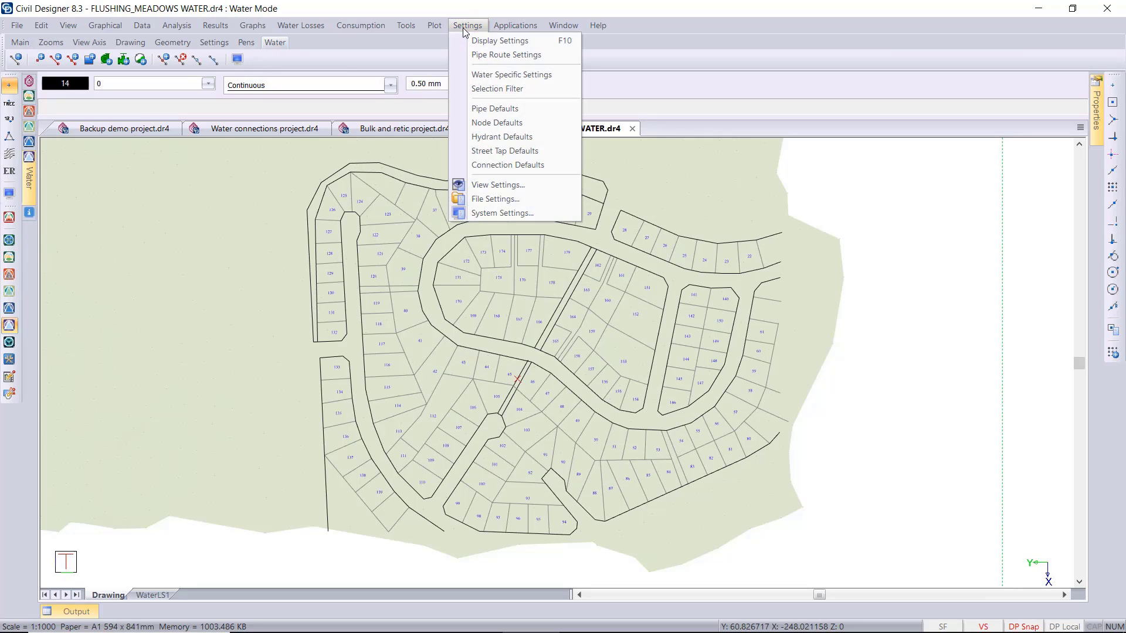
click(508, 110)
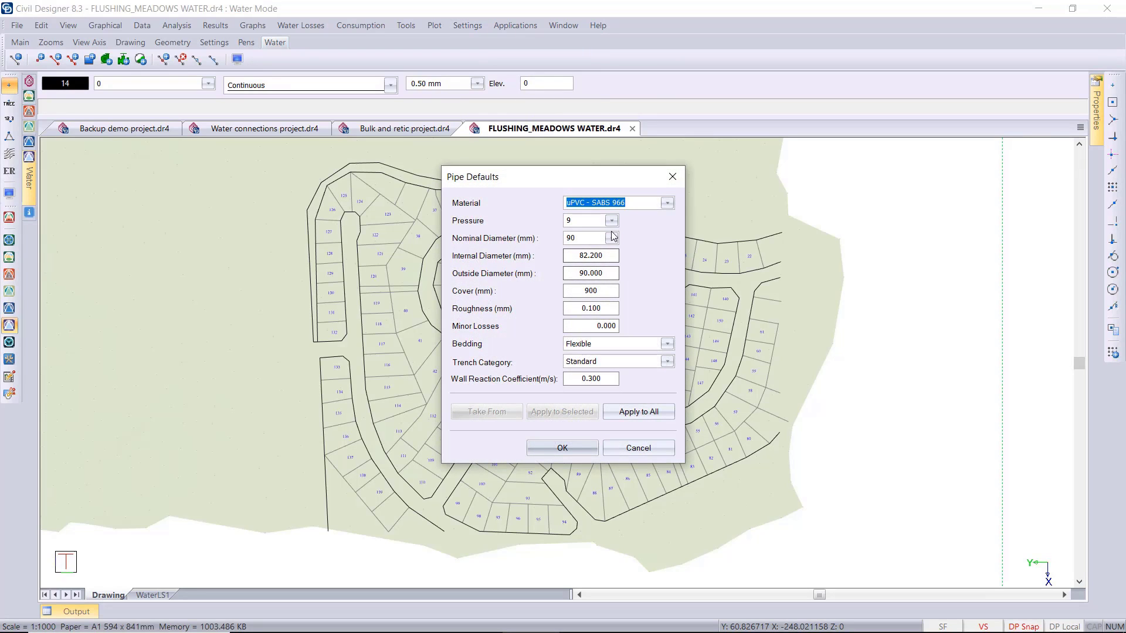
click(609, 239)
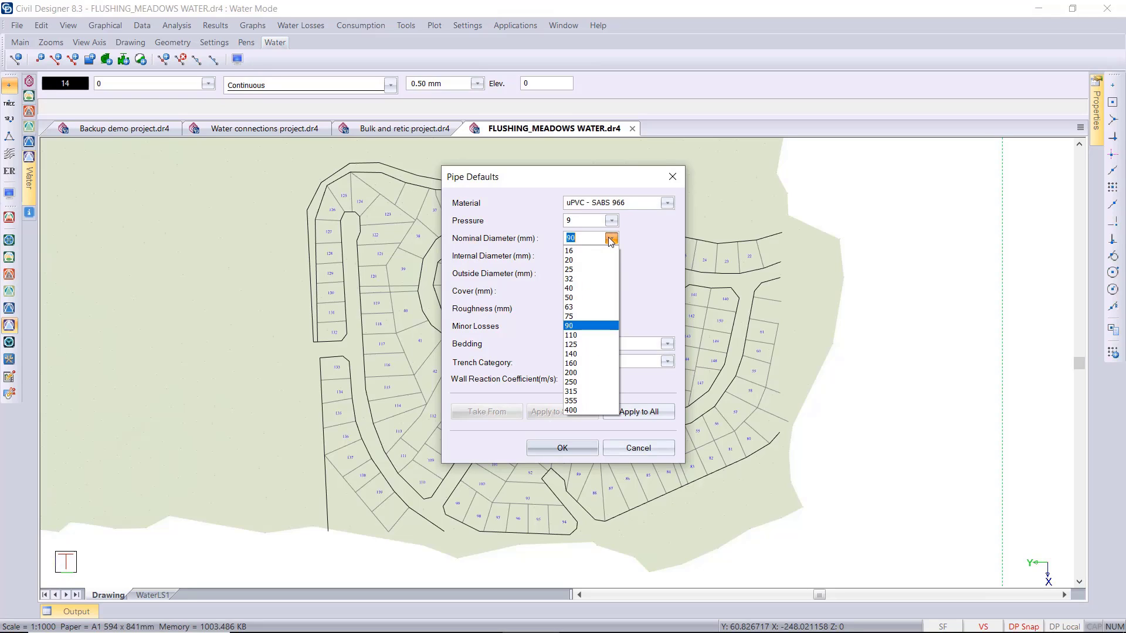
click(595, 326)
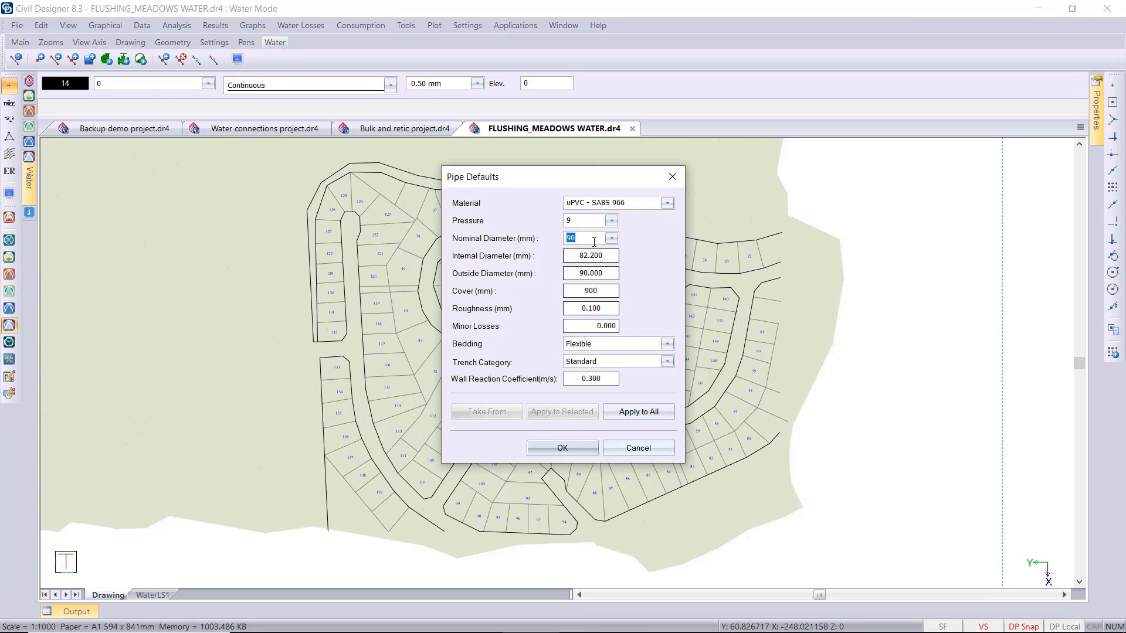
click(584, 221)
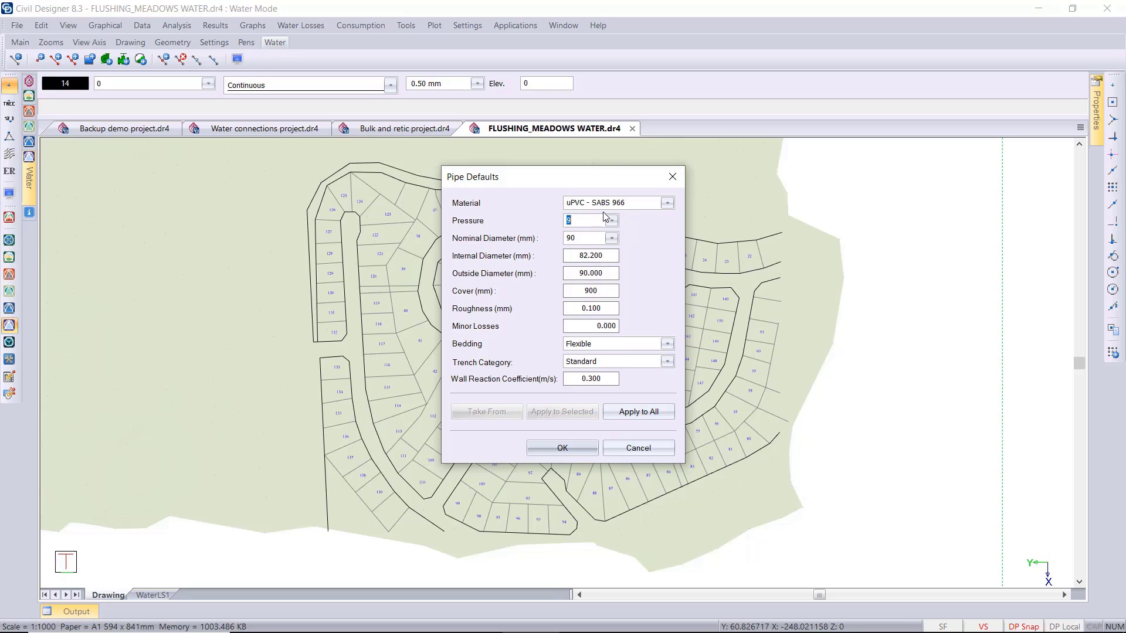
click(573, 449)
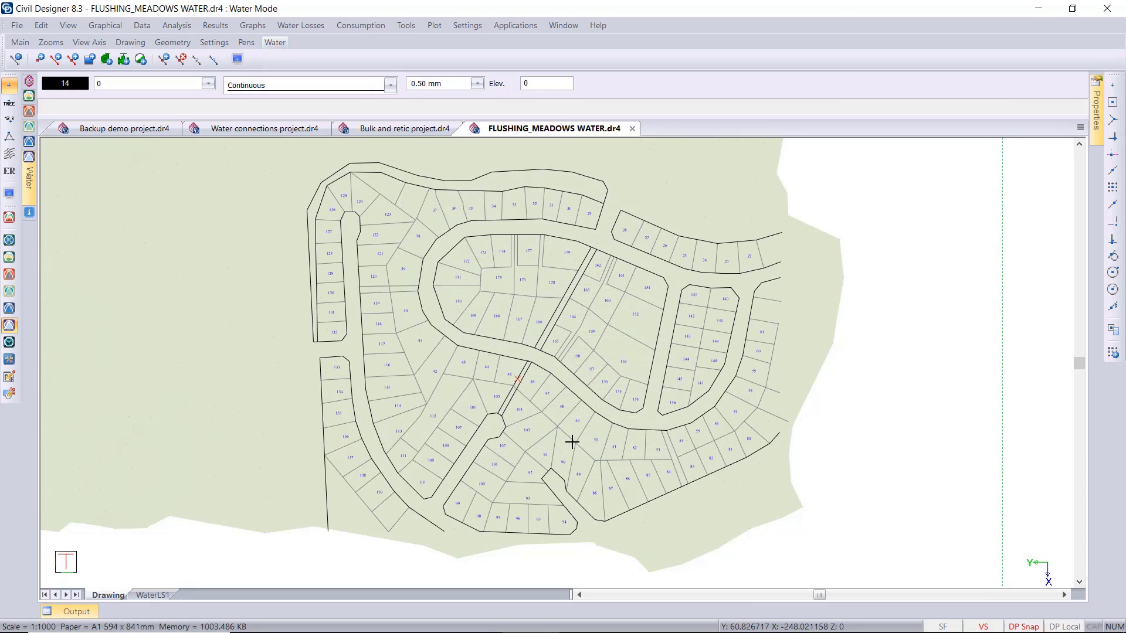
middle_drag(532, 308, 505, 300)
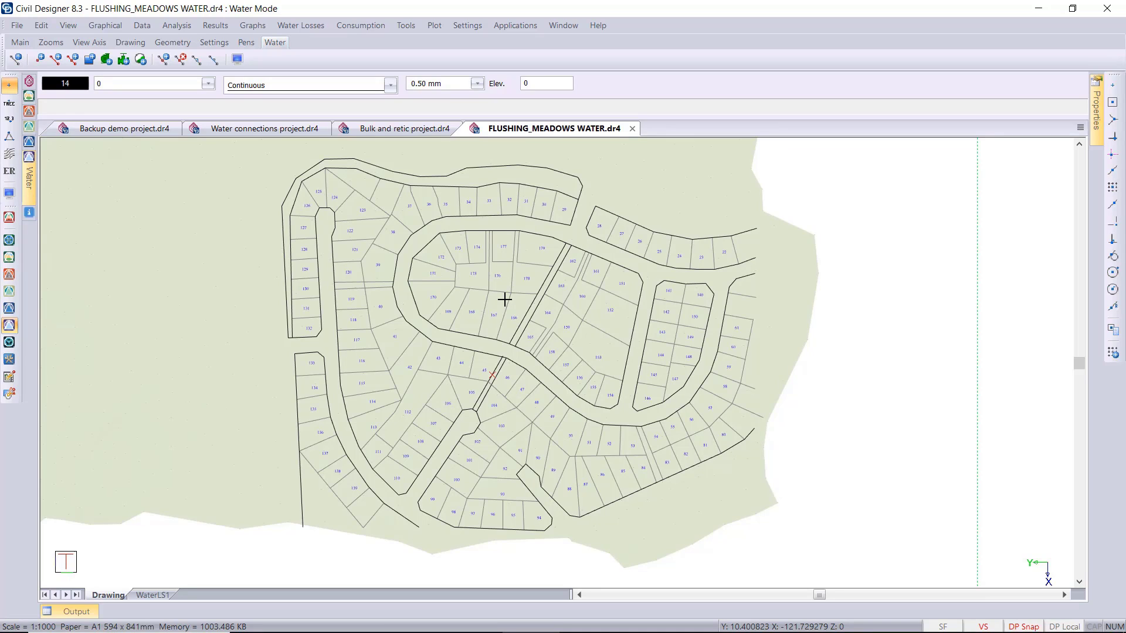
click(17, 26)
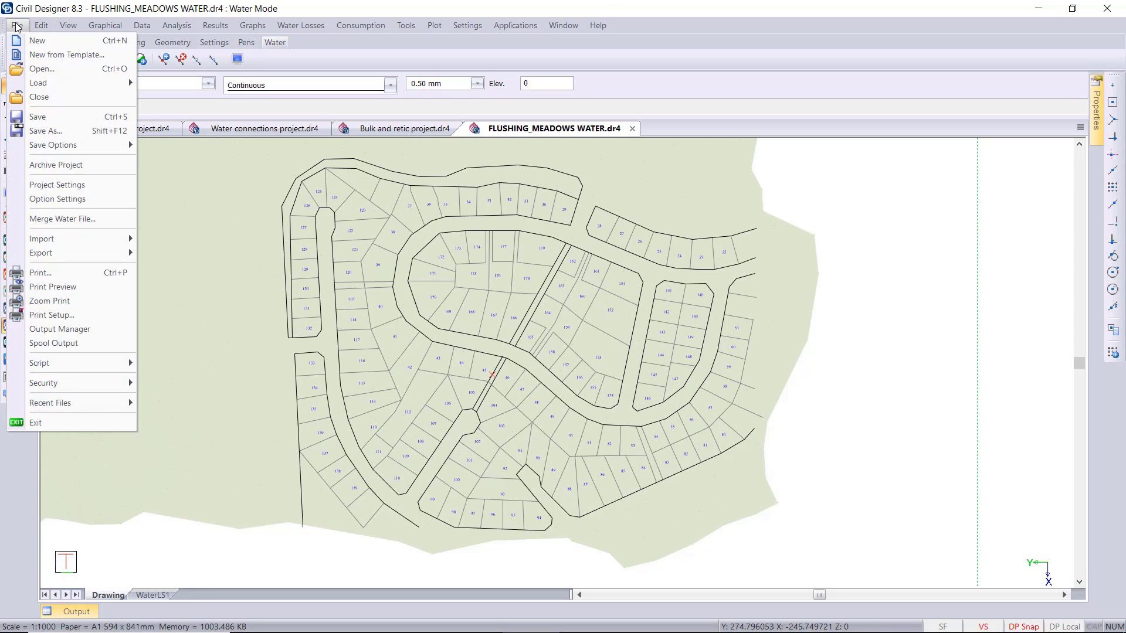
mouse_move(67, 241)
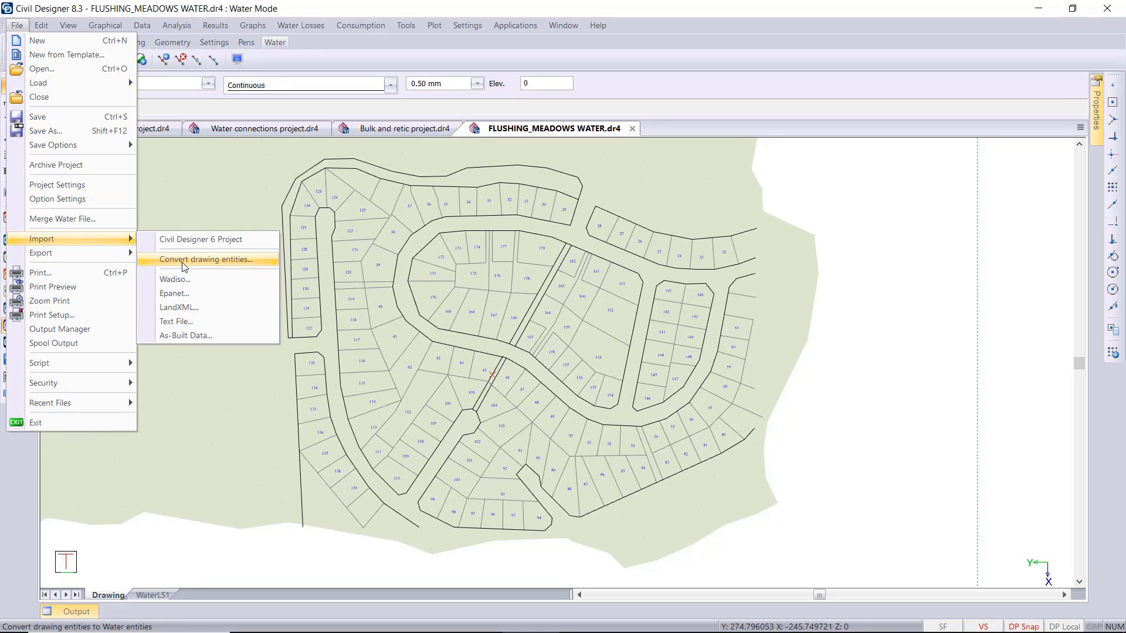
key(Escape)
key(Escape)
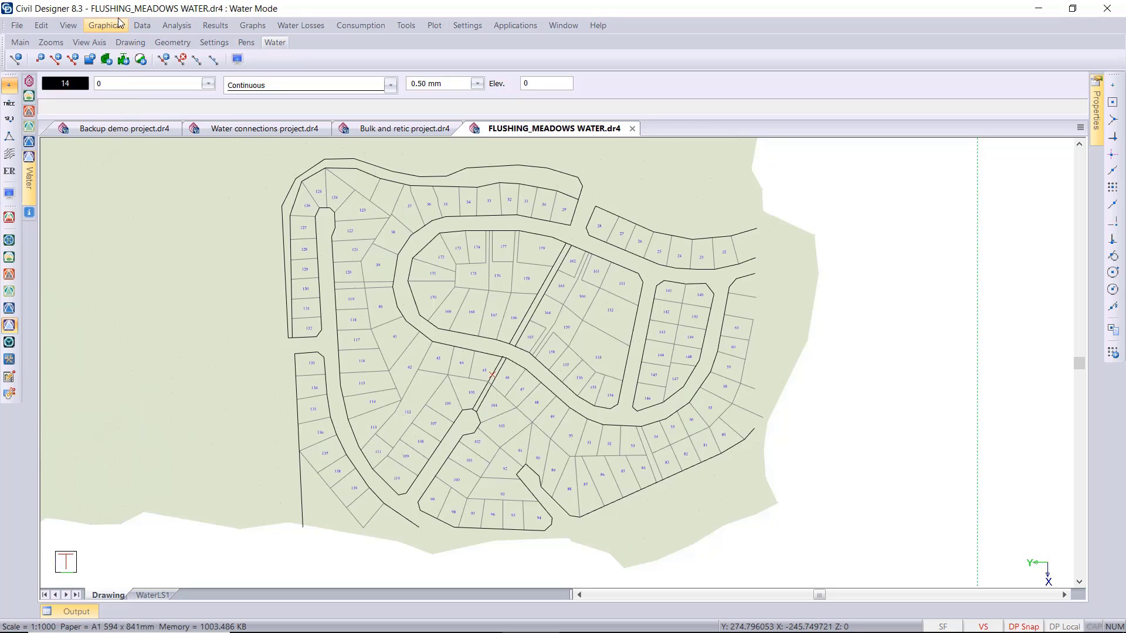
Start drawing pipes parallel to lines in Distance mode with a 1.000 m offset, 0.500 direction tolerance and trimming enabled.
click(118, 26)
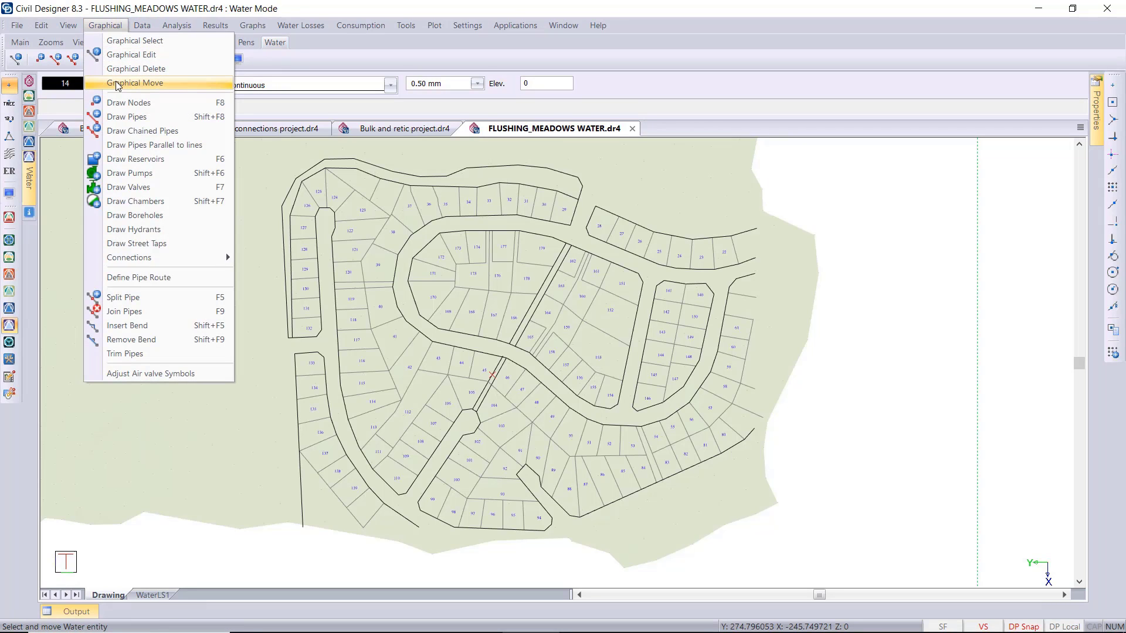
click(168, 148)
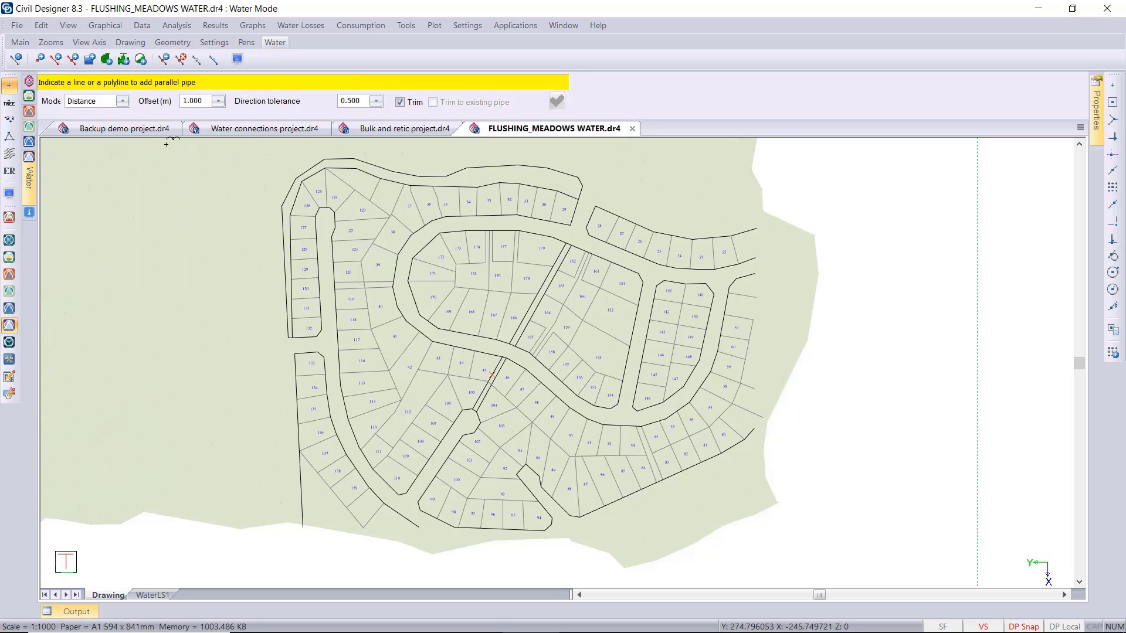
click(122, 102)
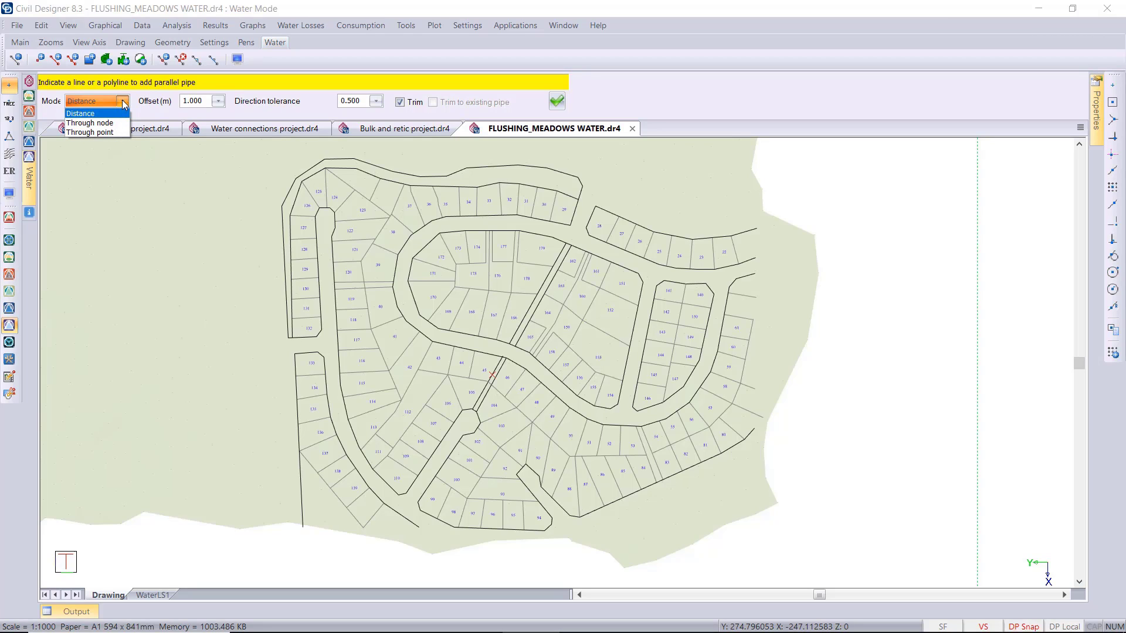
click(124, 104)
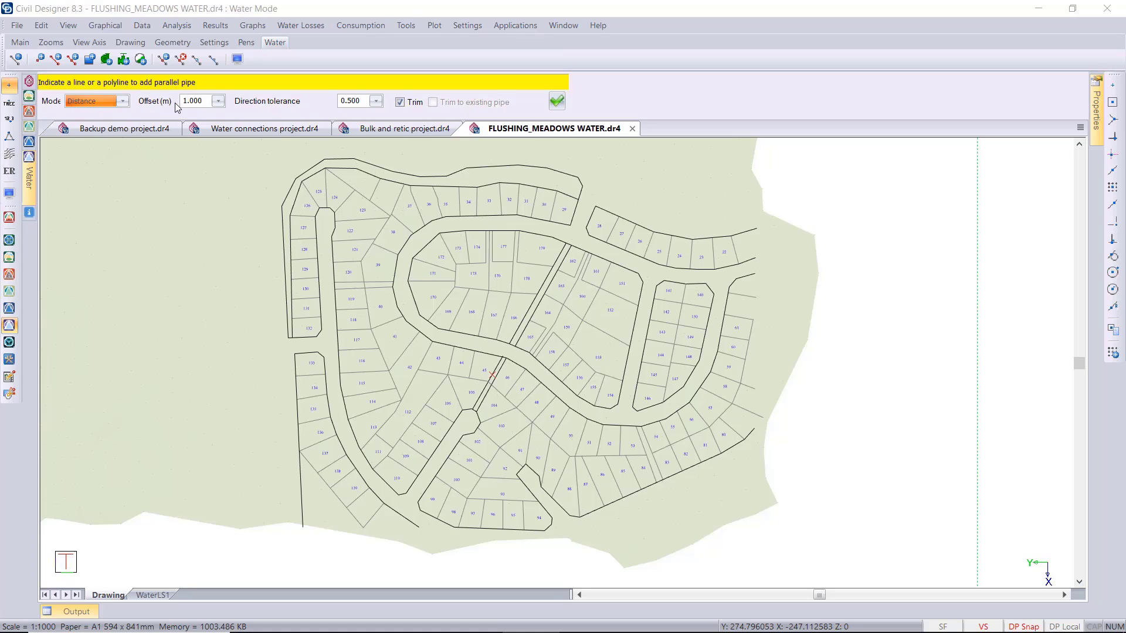
double_click(204, 101)
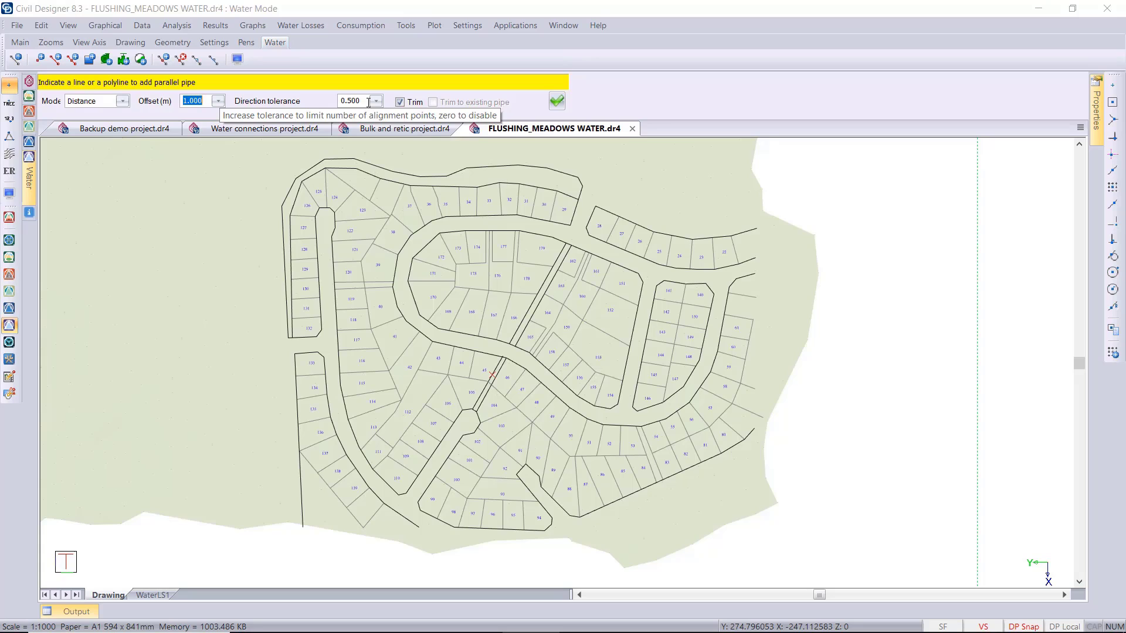
click(557, 103)
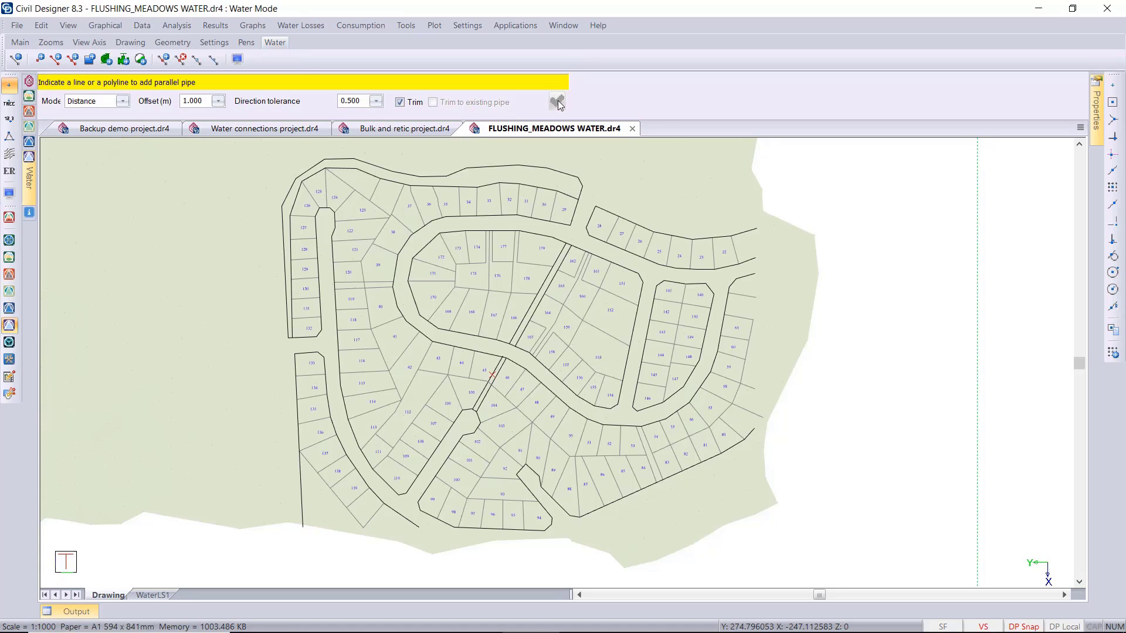
Create a parallel pipe along the street boundary from lot 22 past lots 28 and 29 to lot 31.
scroll(741, 268, up, 1)
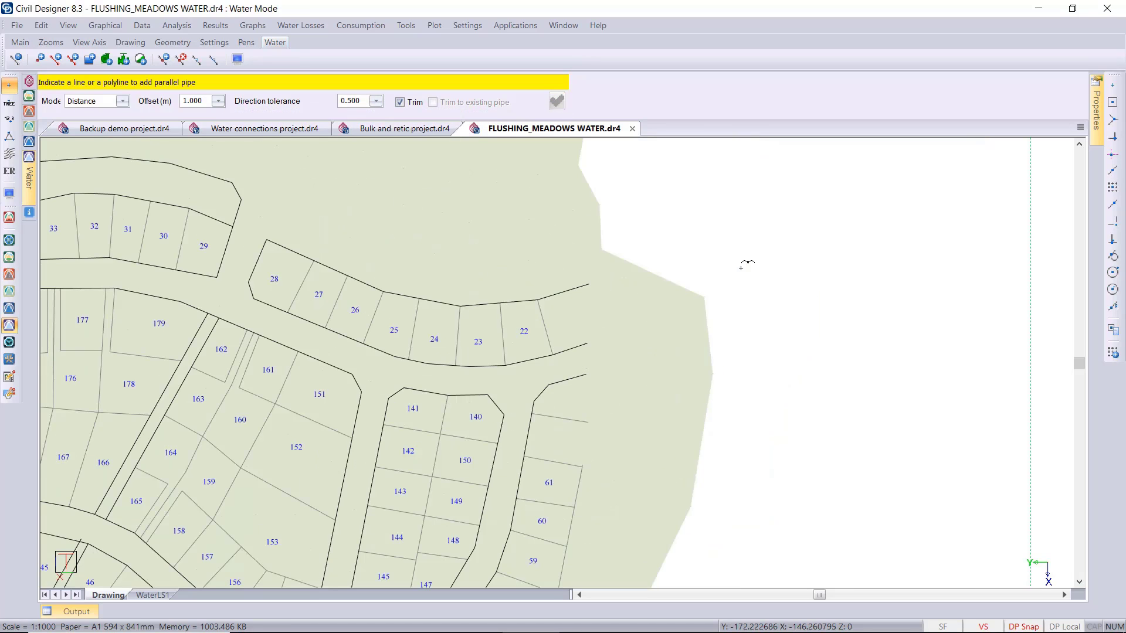
scroll(579, 352, up, 1)
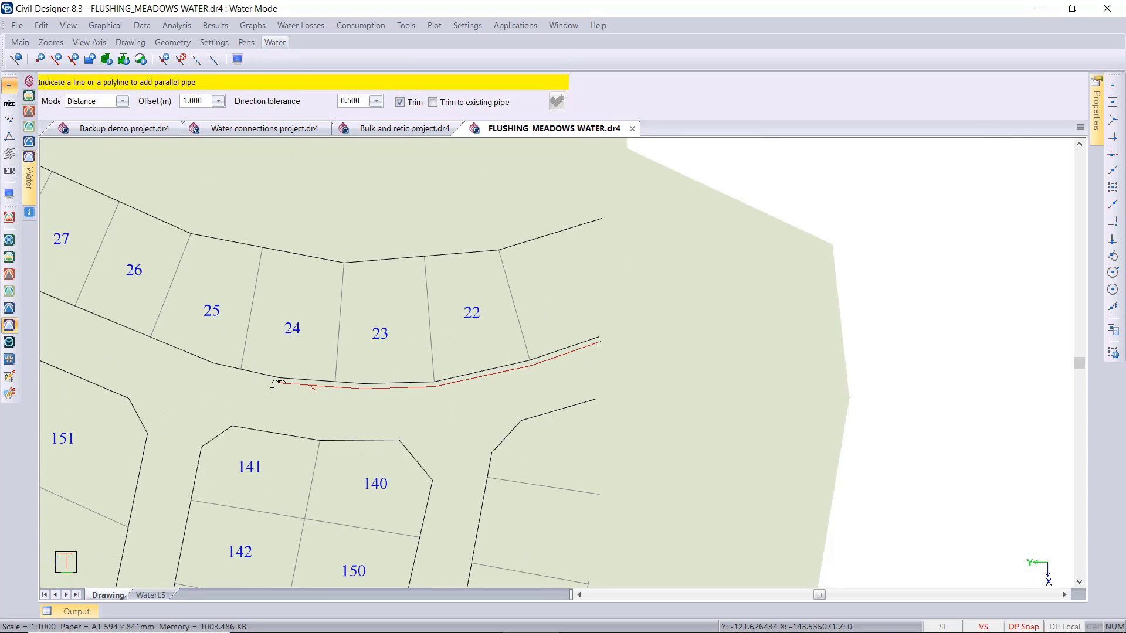
scroll(229, 371, down, 1)
scroll(550, 362, up, 1)
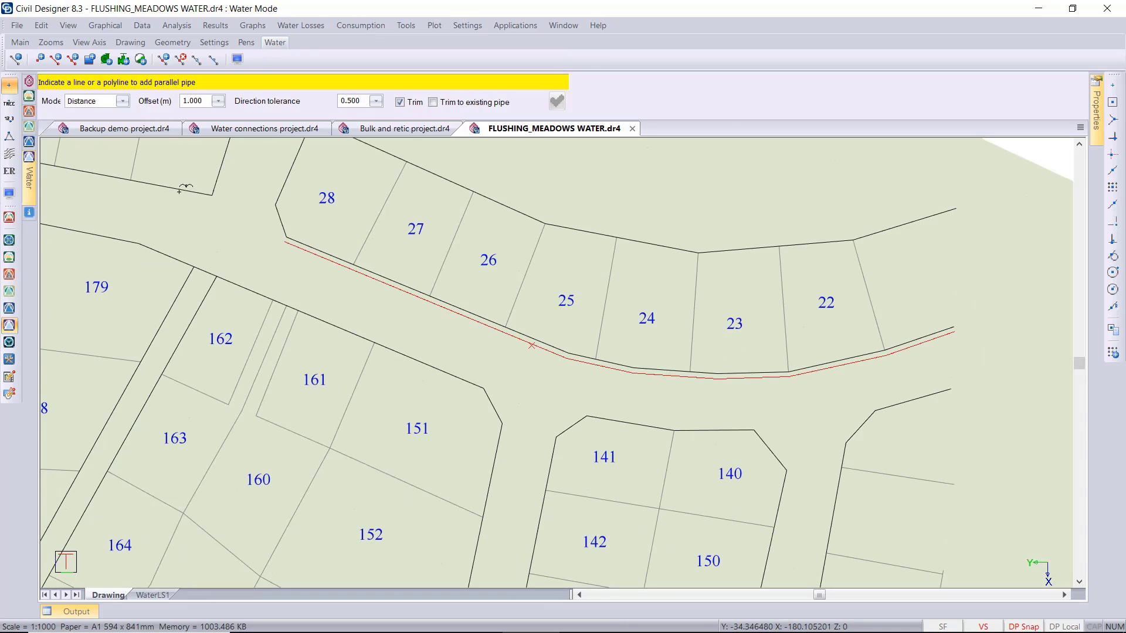
scroll(554, 369, down, 1)
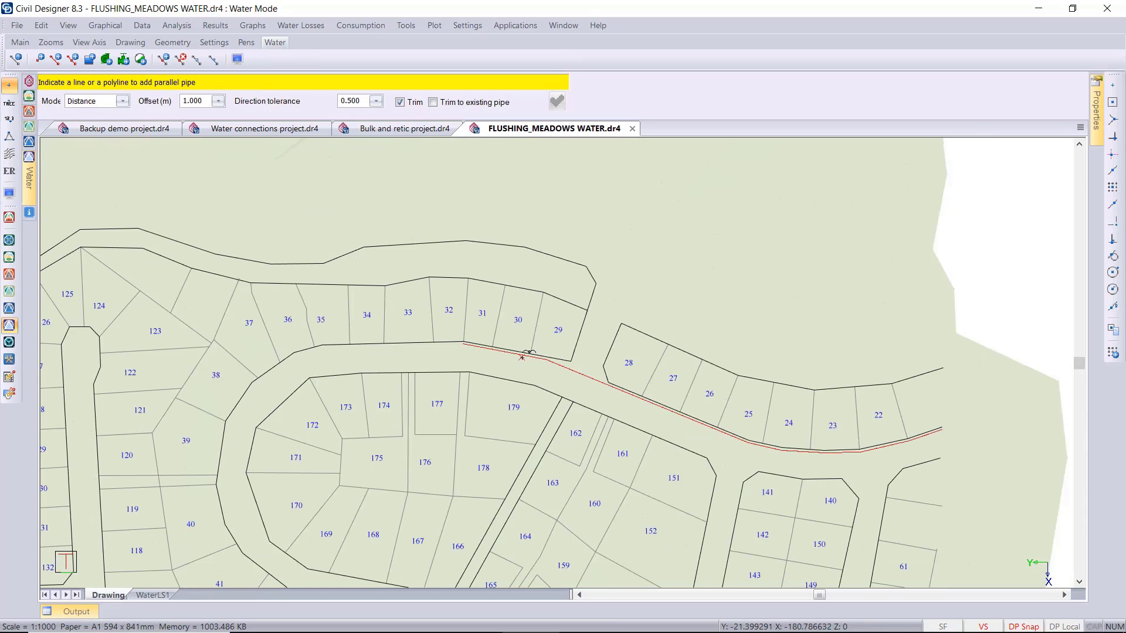
right_click(482, 348)
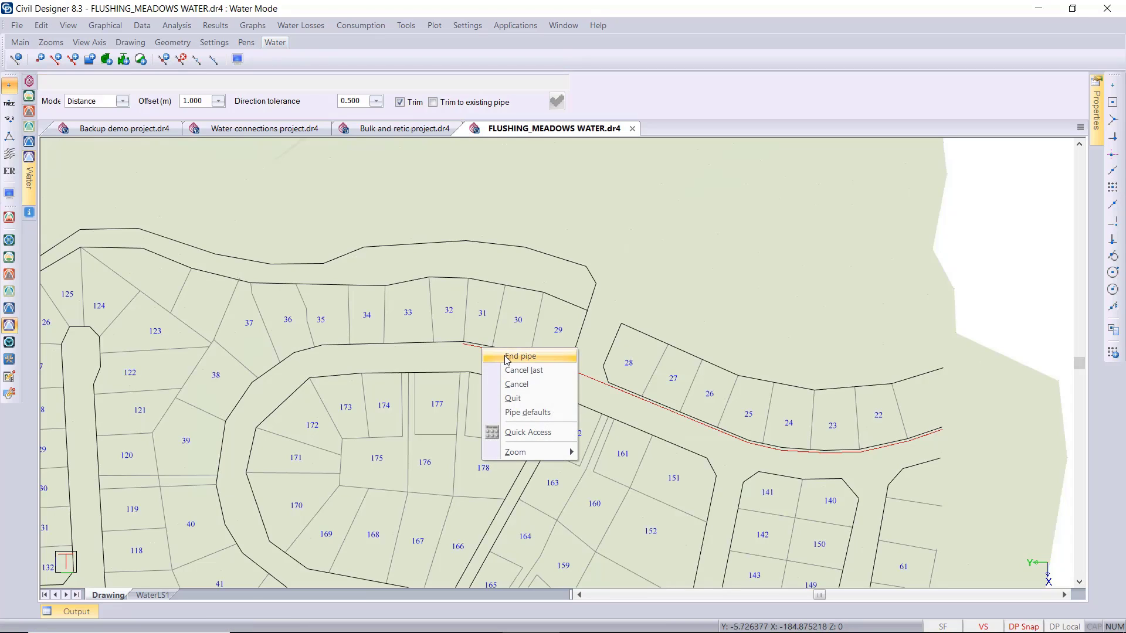
click(507, 357)
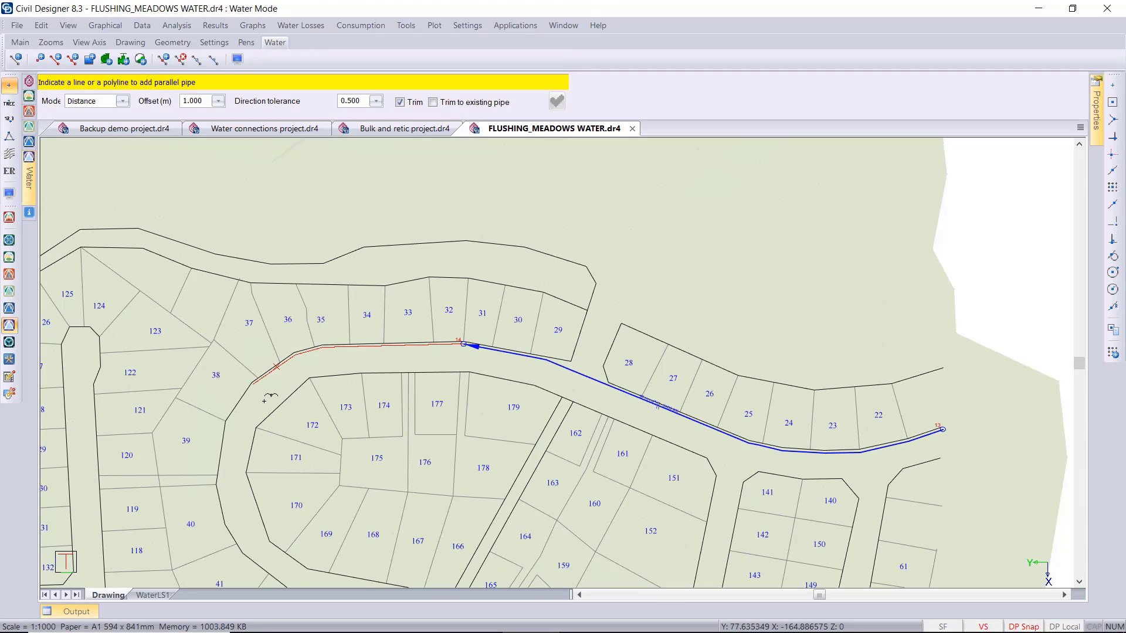
Continue with a parallel pipe around the curved street boundary from lot 32 to the walkway between lots 45 and 46.
click(243, 409)
click(228, 450)
scroll(229, 460, down, 1)
scroll(570, 399, up, 1)
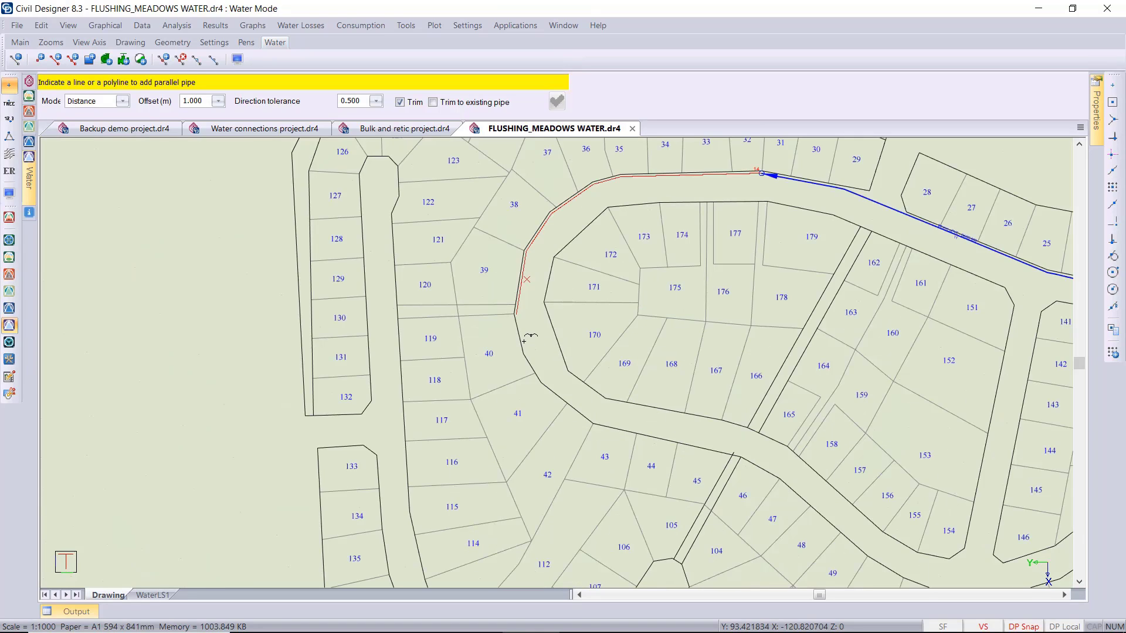
click(542, 368)
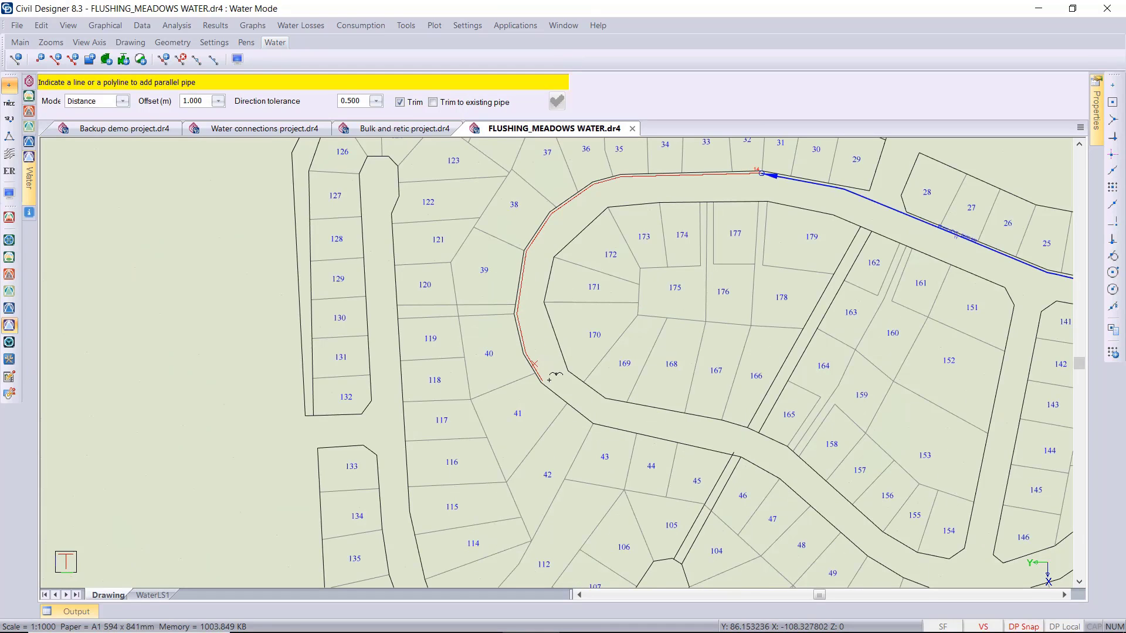
click(639, 428)
right_click(639, 428)
click(673, 443)
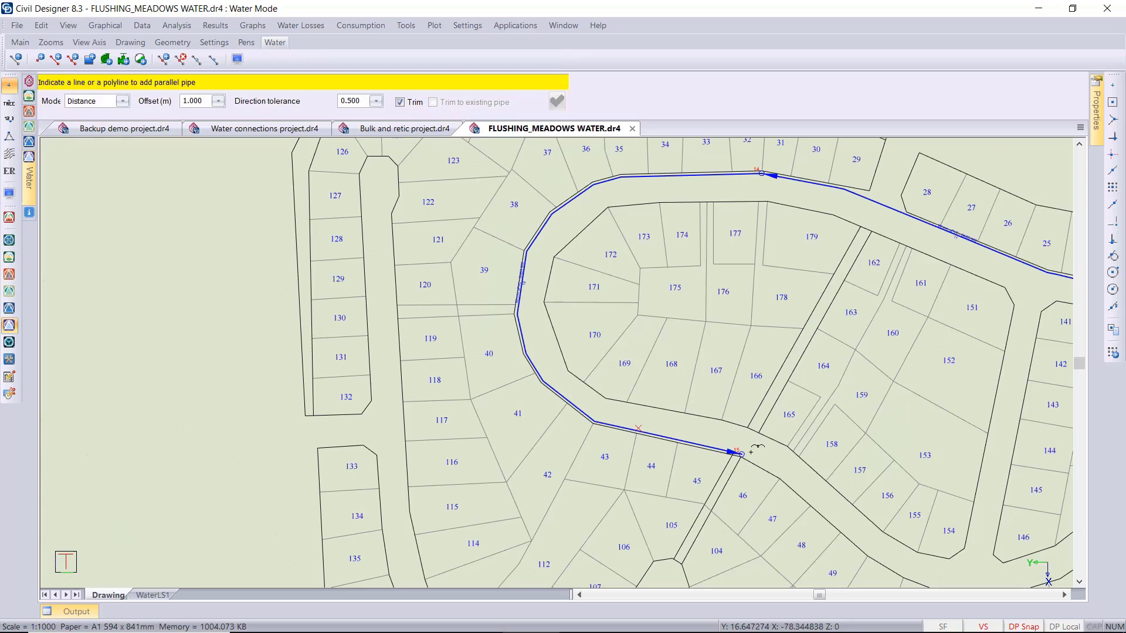
Create the next parallel pipe along the street boundary from lot 46 to the boundary corner at lot 55.
click(818, 505)
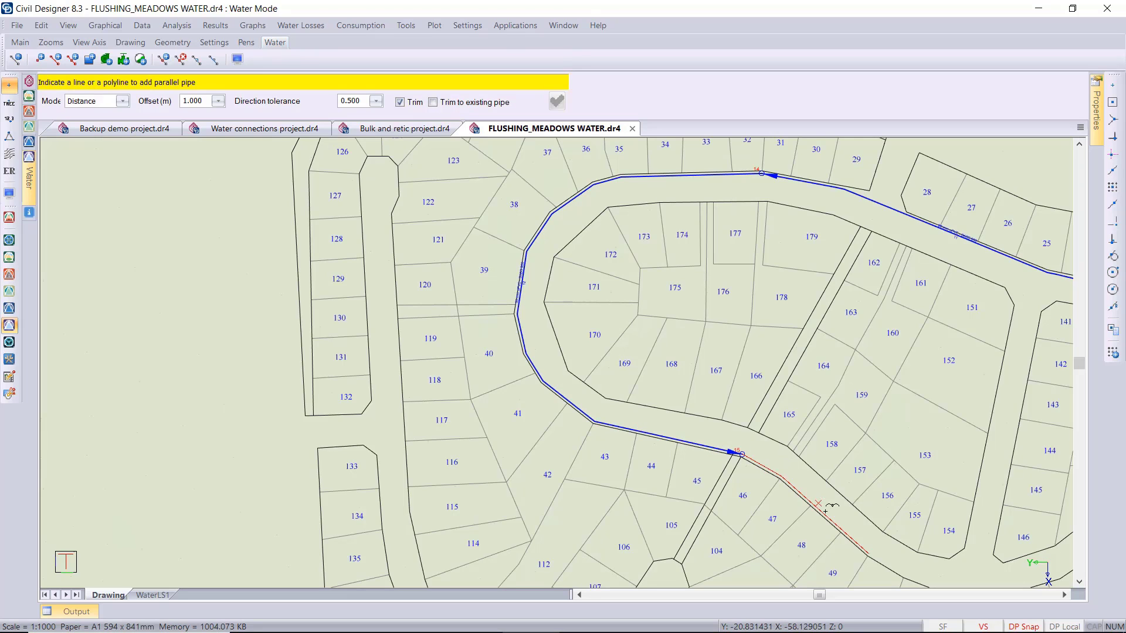
scroll(874, 560, up, 2)
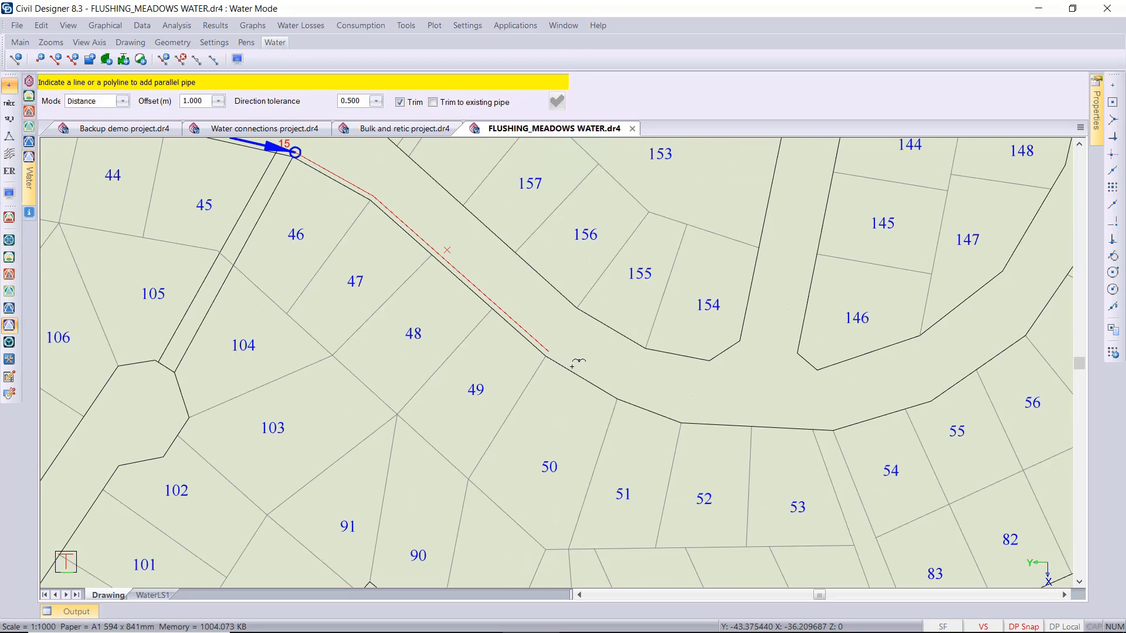
click(647, 400)
click(733, 420)
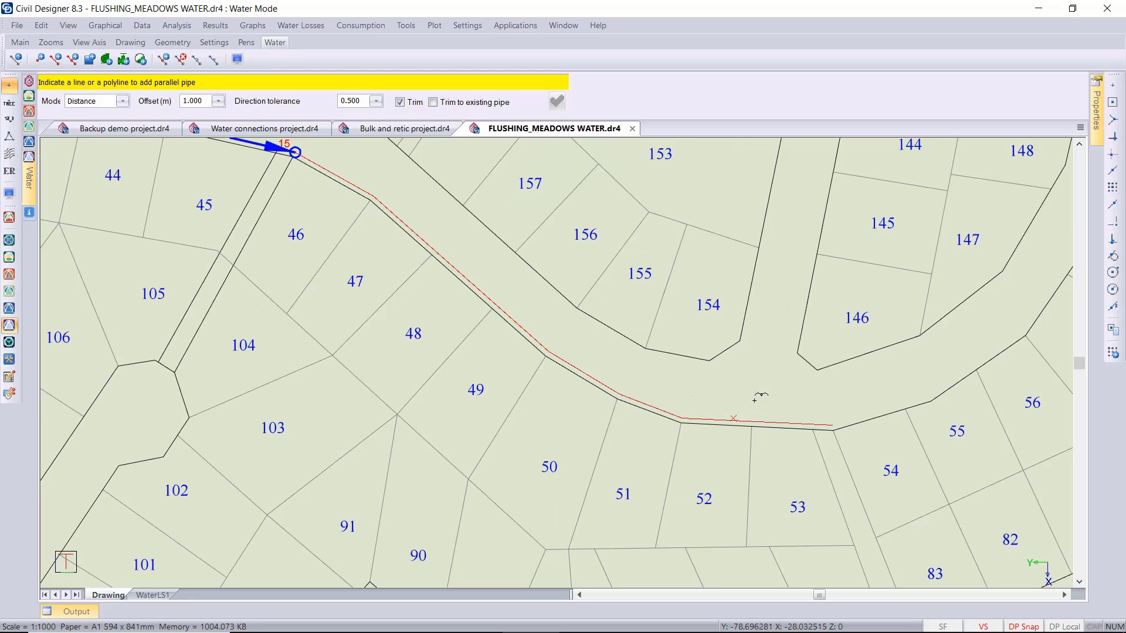
click(871, 414)
right_click(954, 363)
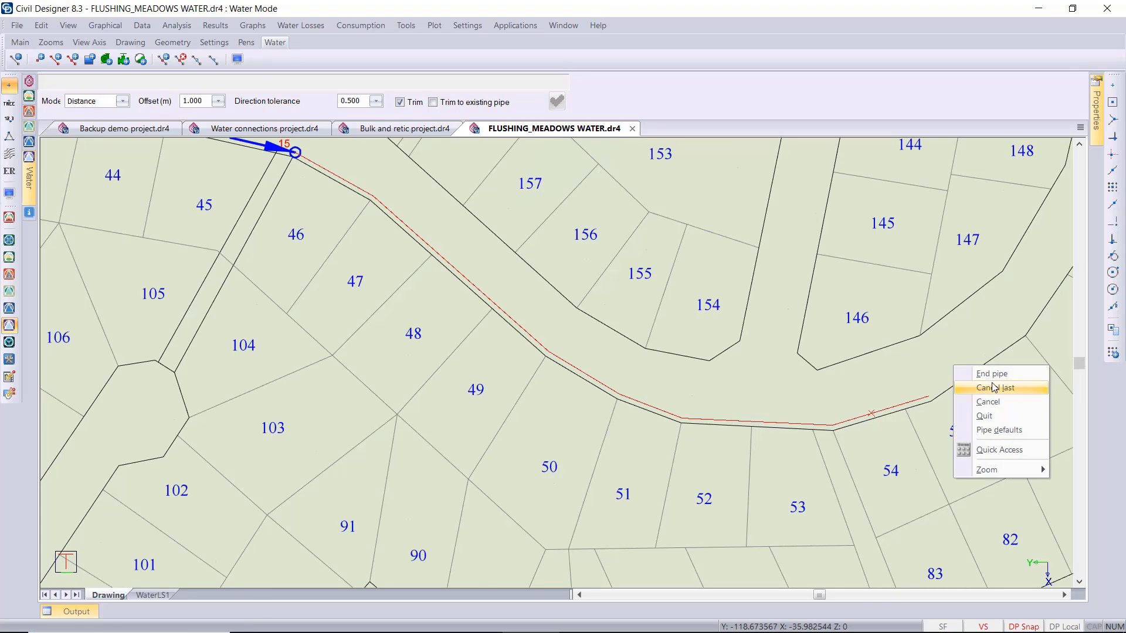
click(991, 372)
Add a parallel pipe along the street boundary from lot 55 to the corner beyond lot 61, and end the pipe drawing.
middle_drag(962, 366, 558, 359)
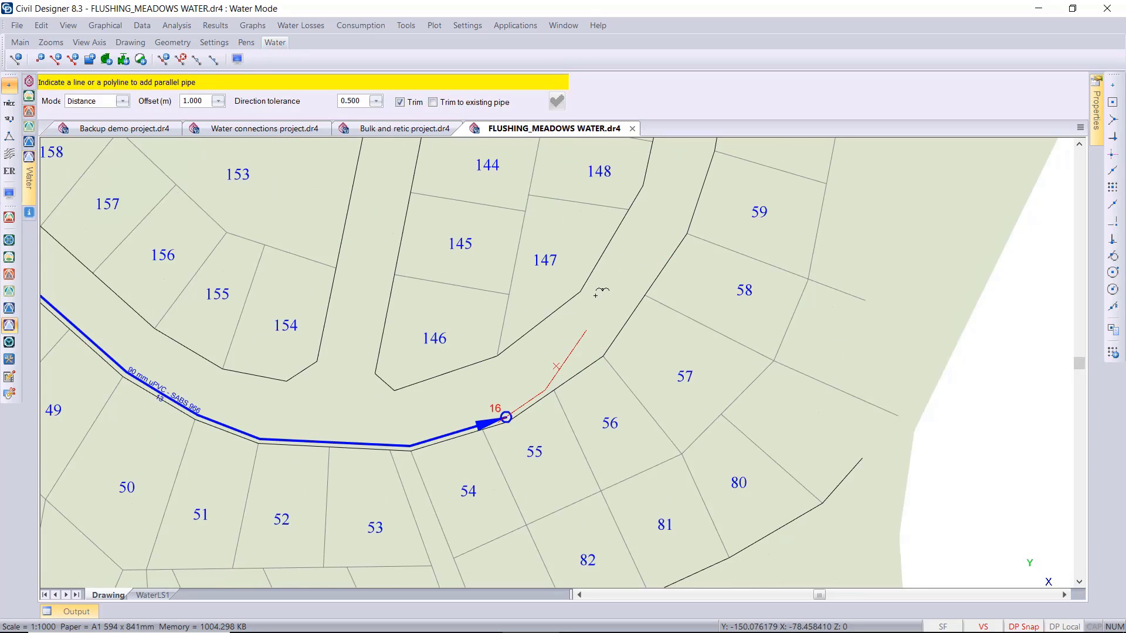
scroll(608, 299, down, 2)
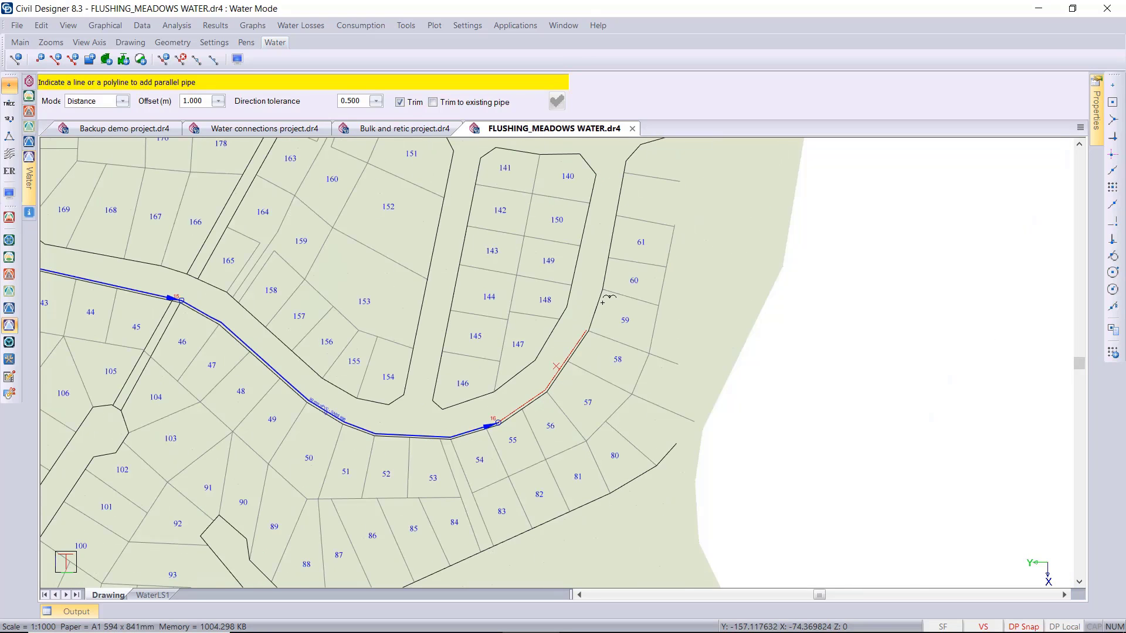
right_click(601, 244)
click(638, 252)
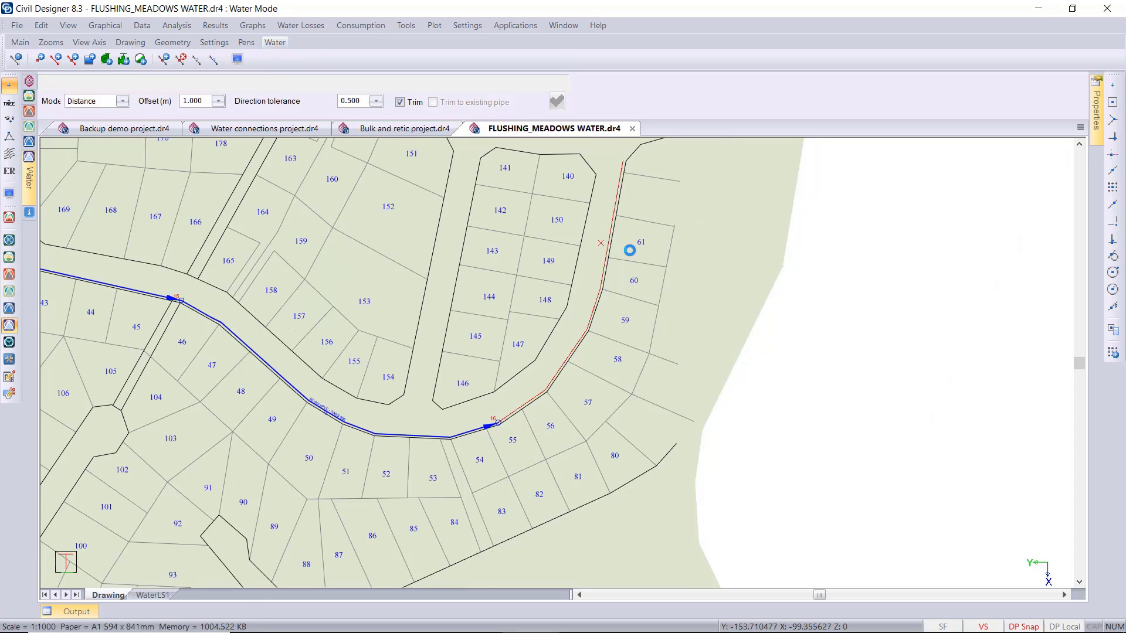
right_click(683, 271)
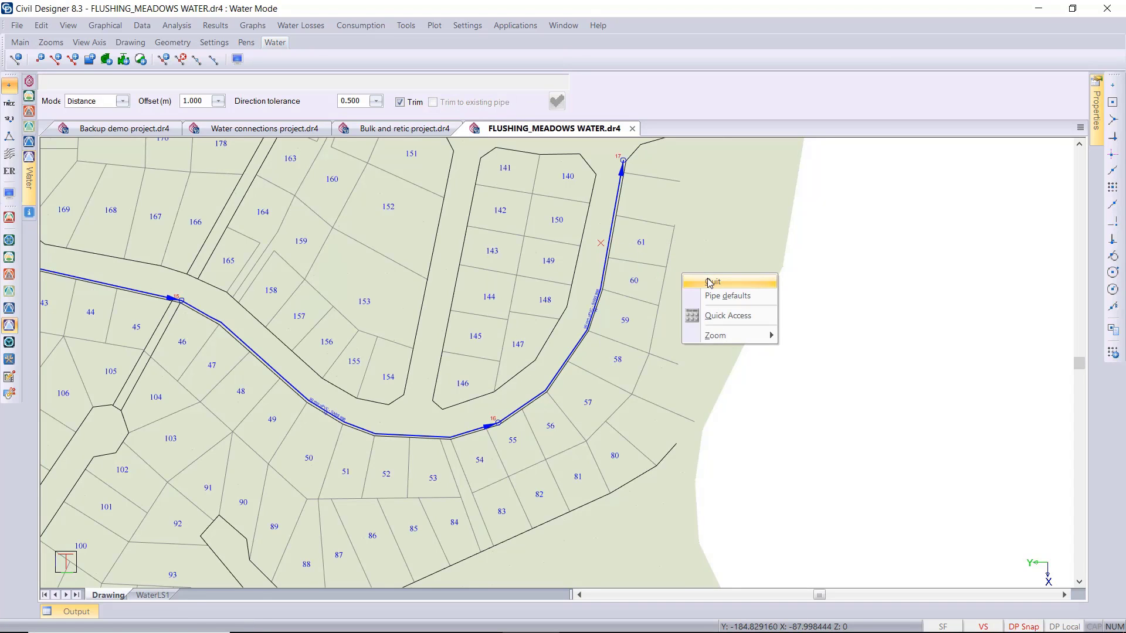
click(710, 283)
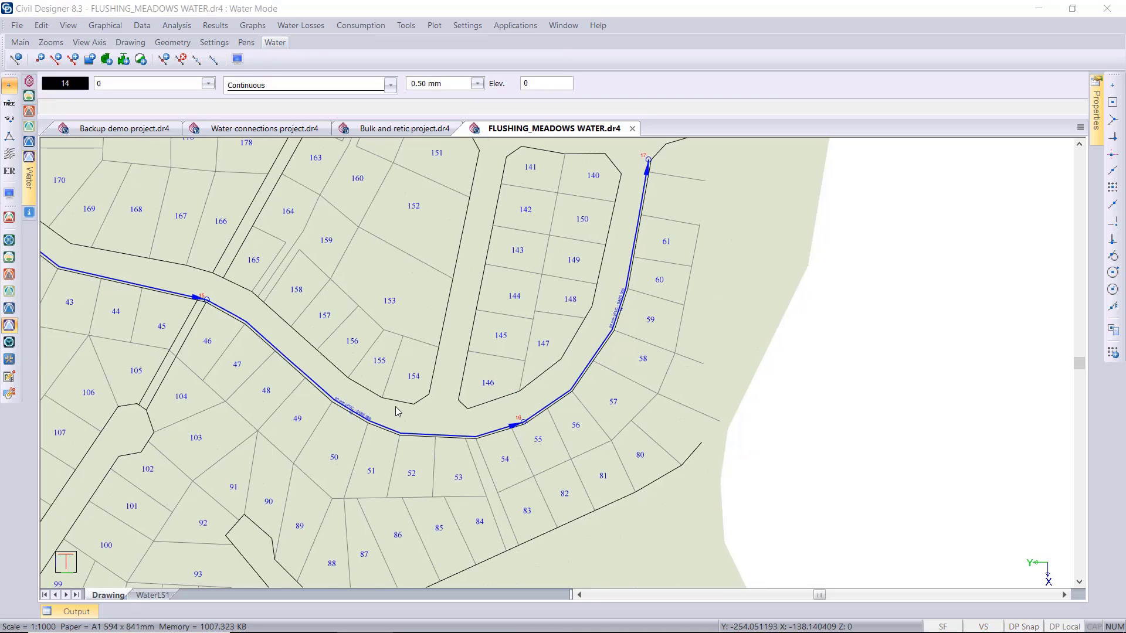
Draw a pipe parallel to the street boundary running from lot 151 past lots 152 and 153 to lot 154.
click(105, 25)
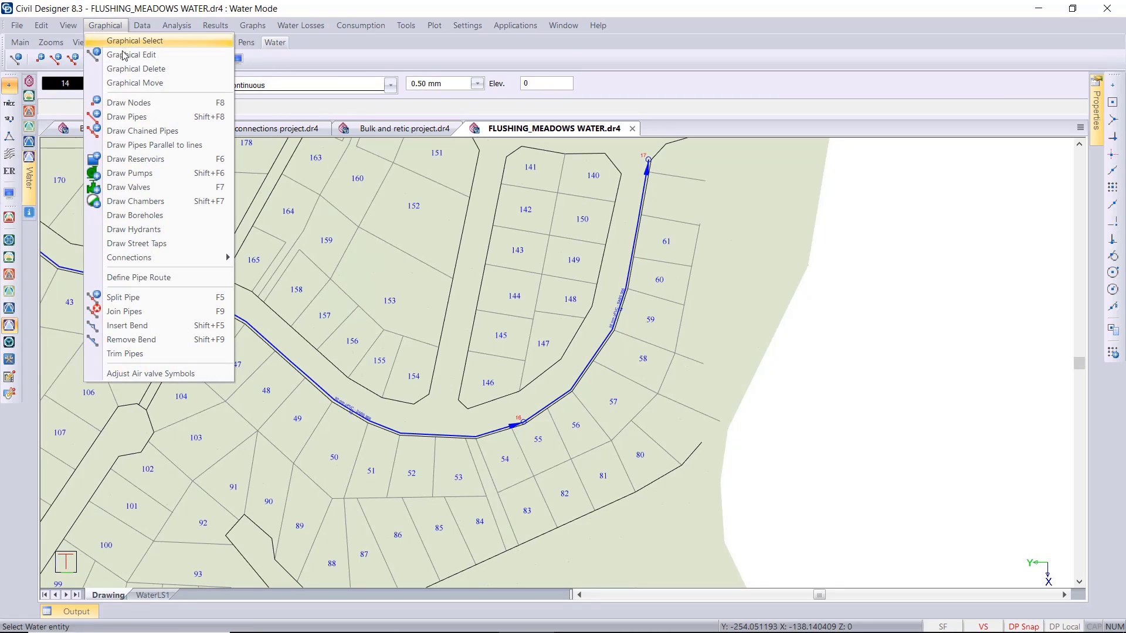
click(131, 146)
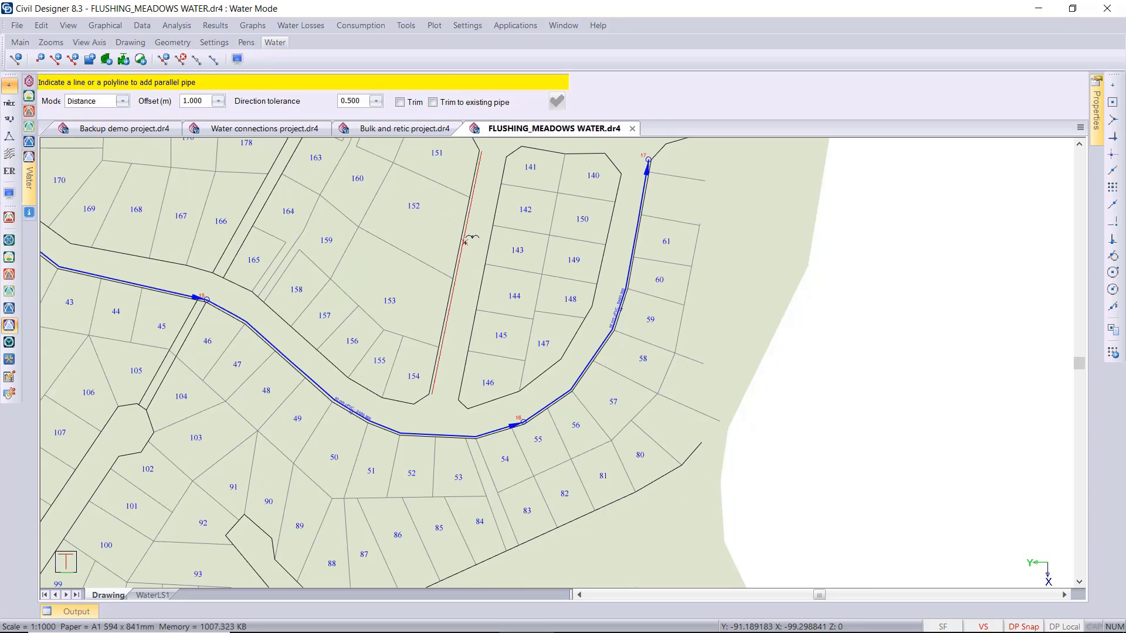
right_click(465, 241)
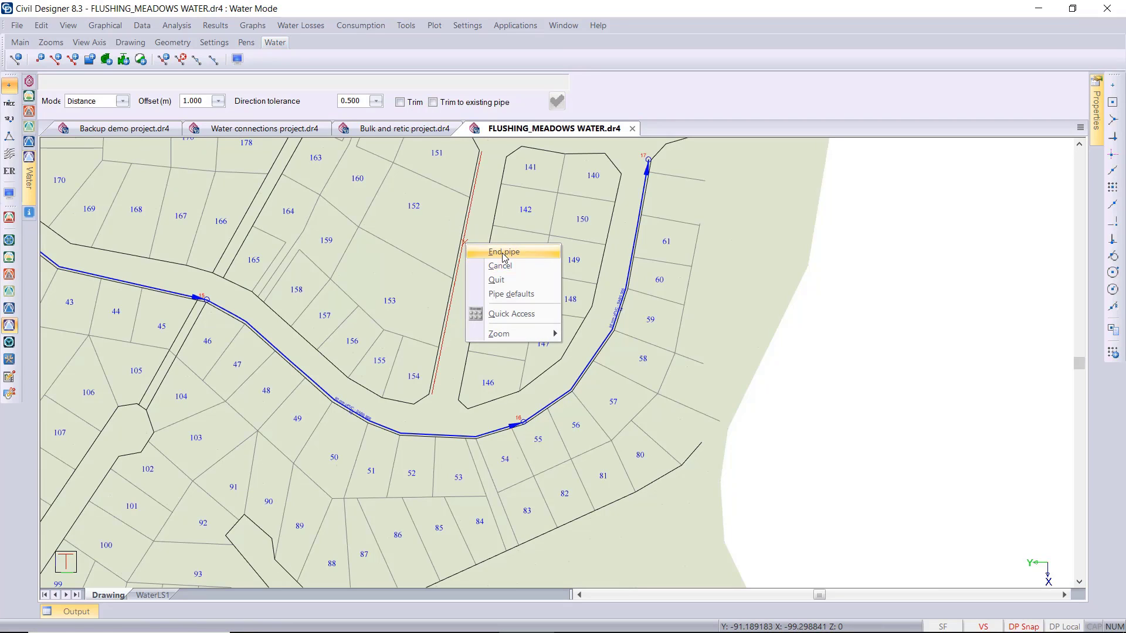
click(503, 251)
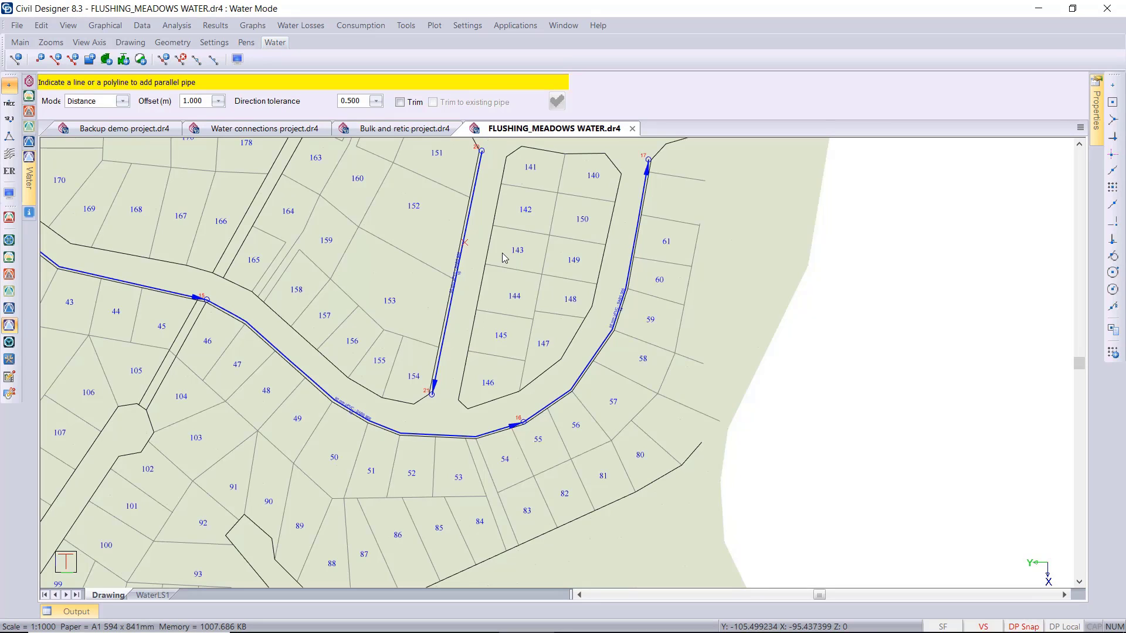
Add a parallel pipe along the walkway boundary beside lots 166, 178 and 179, and end the parallel pipe drawing.
middle_drag(332, 201, 411, 263)
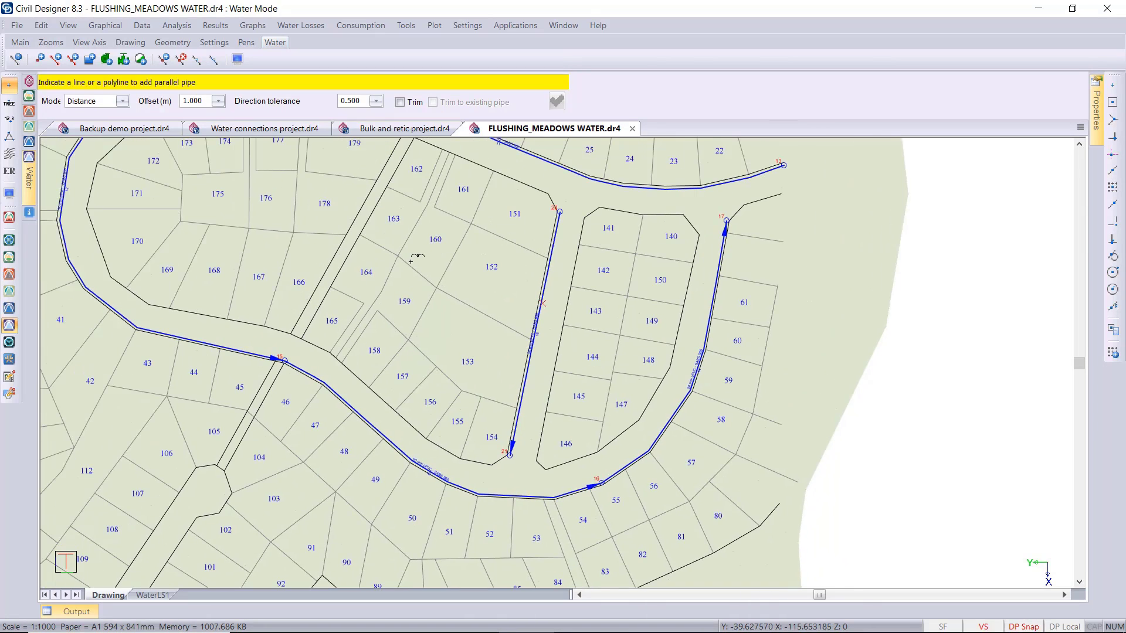
right_click(417, 254)
click(434, 262)
right_click(436, 260)
right_click(355, 238)
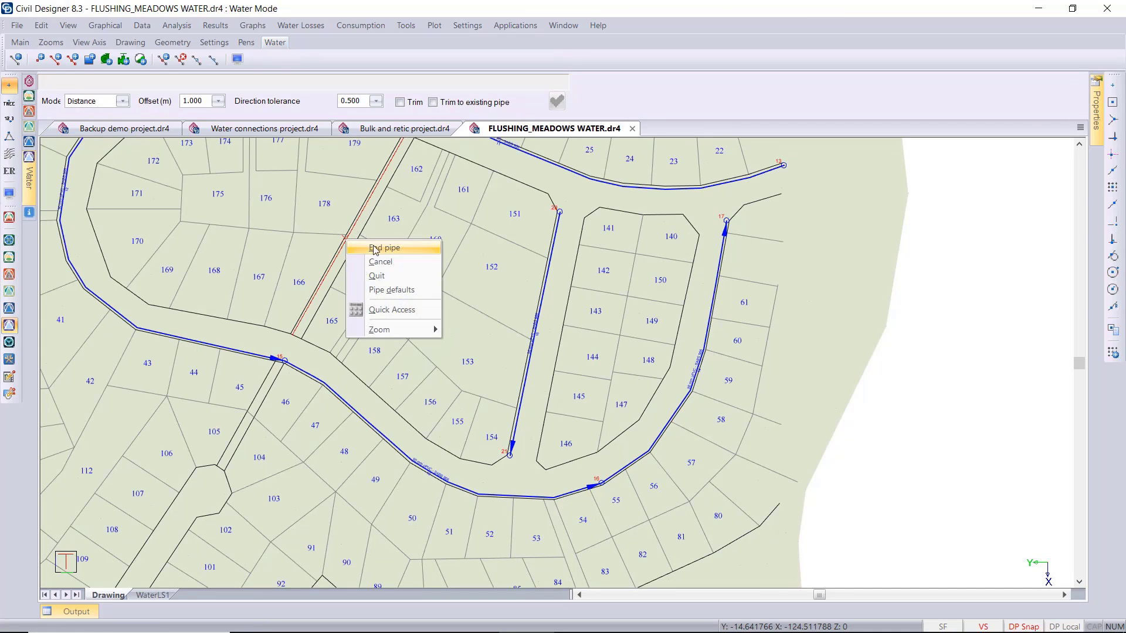
click(374, 248)
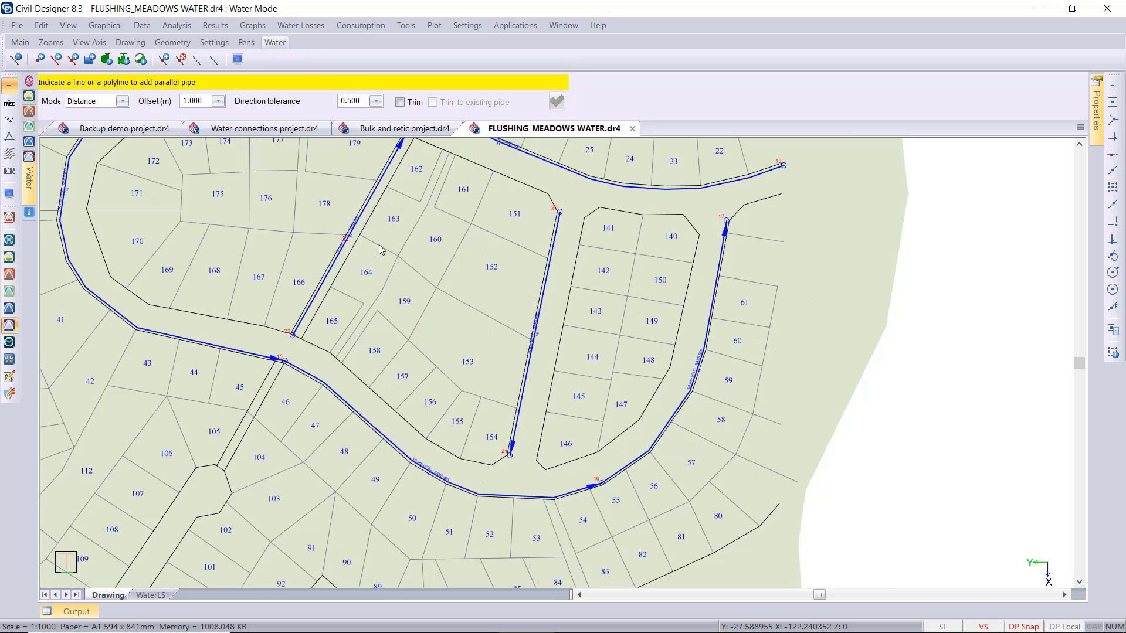
right_click(379, 244)
click(403, 253)
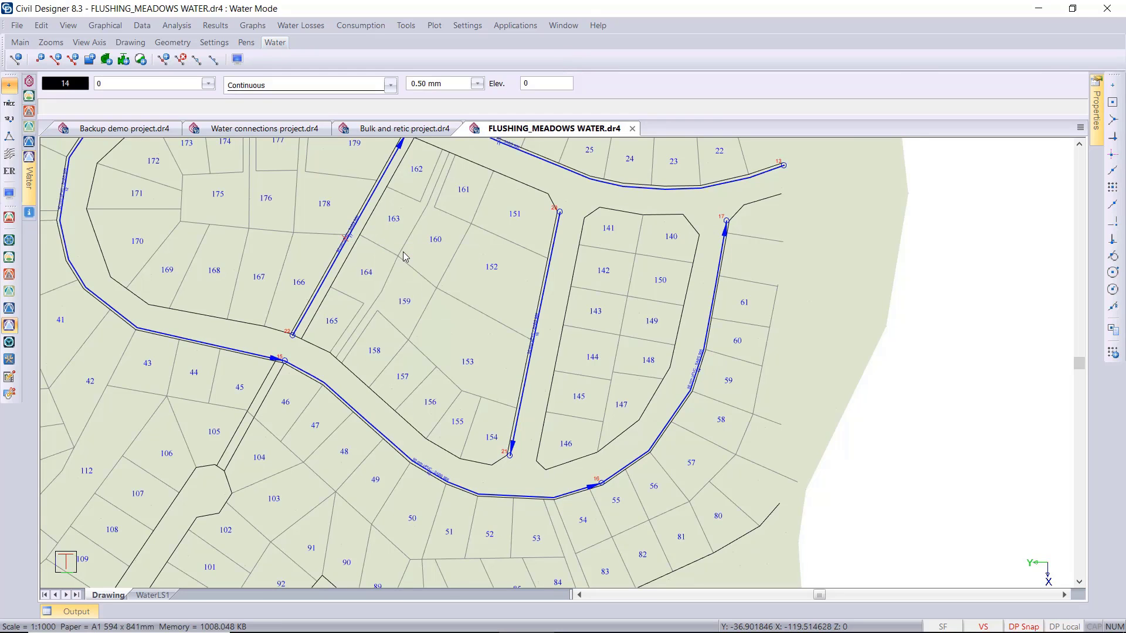
Try trimming the pipe beside lot 151 to the street main near lot 25 with both modes at Trim only, and undo the trim.
scroll(403, 253, down, 1)
scroll(558, 359, up, 1)
middle_drag(558, 360, 483, 326)
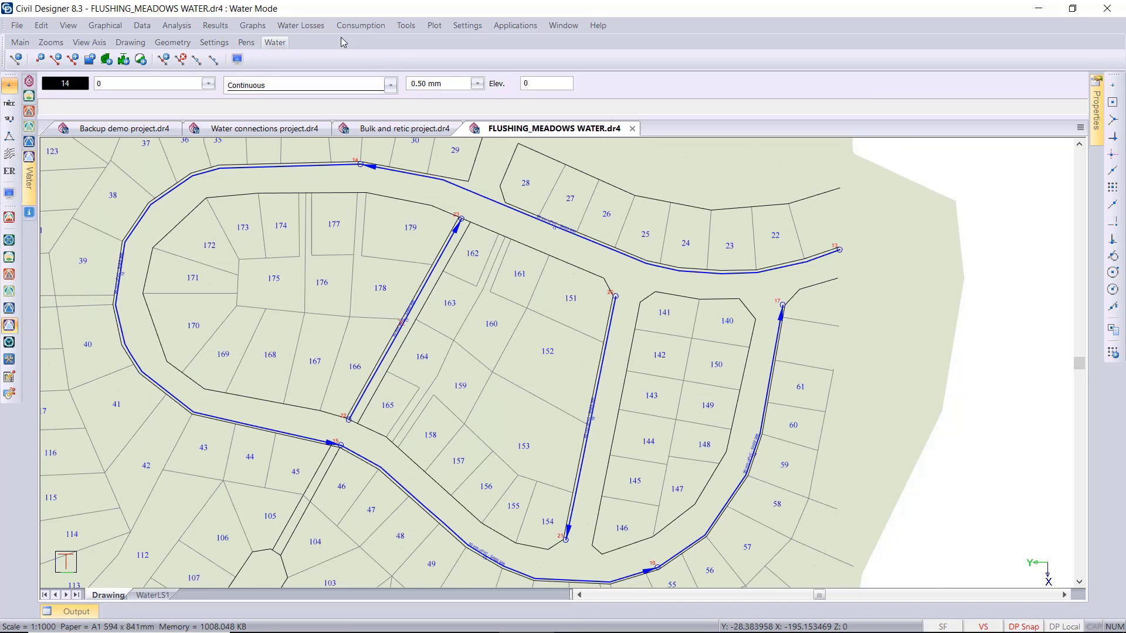
click(105, 26)
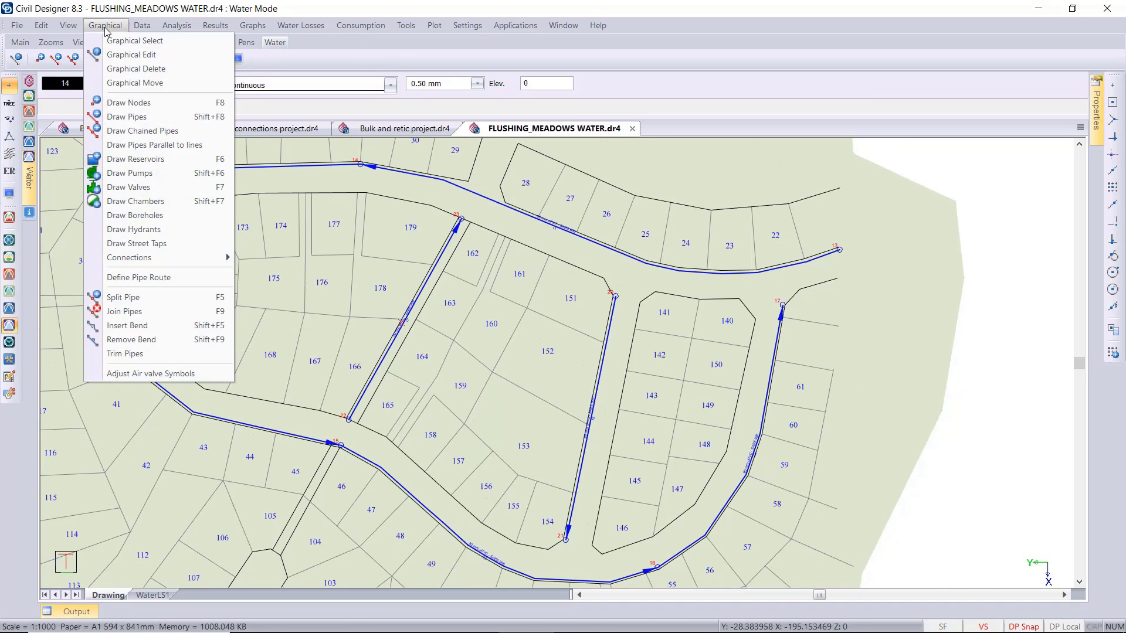
click(170, 356)
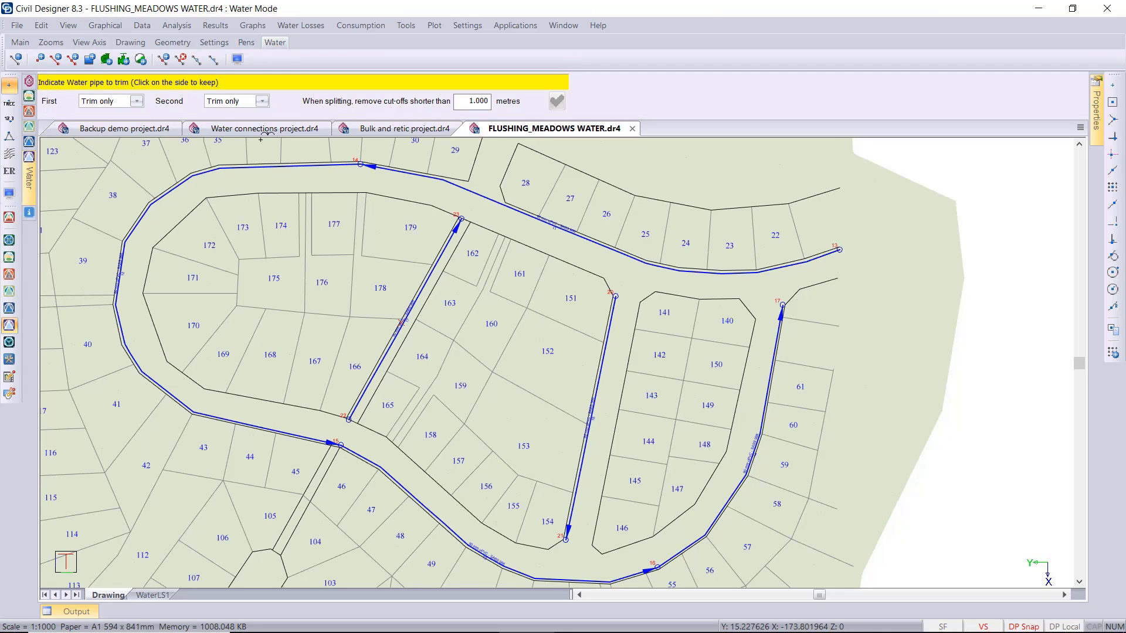
click(137, 102)
click(137, 102)
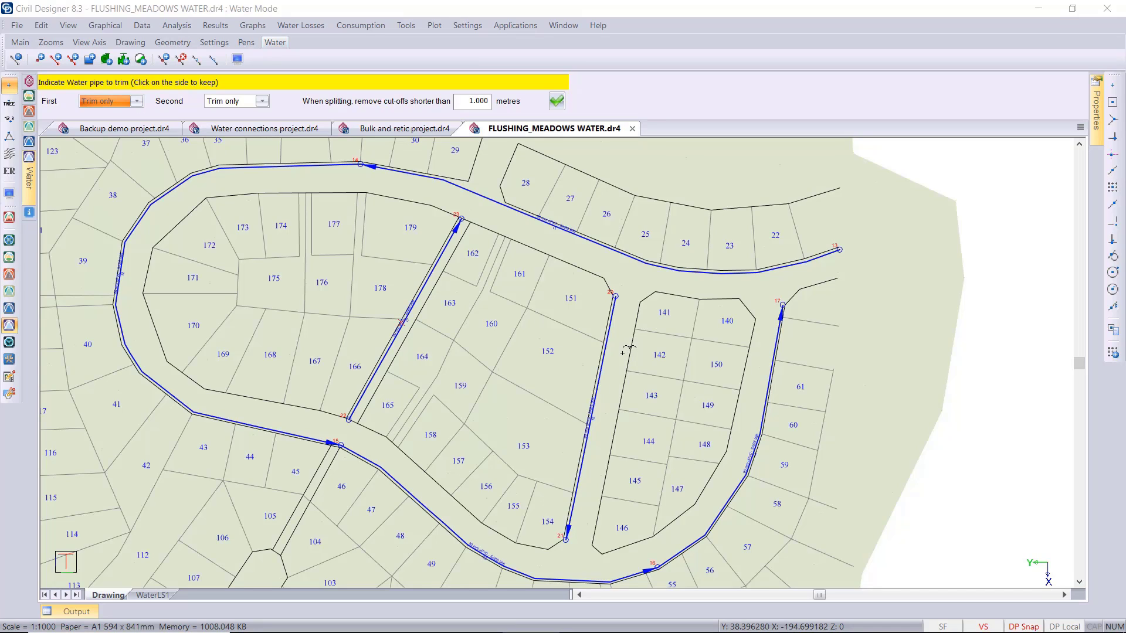
click(611, 311)
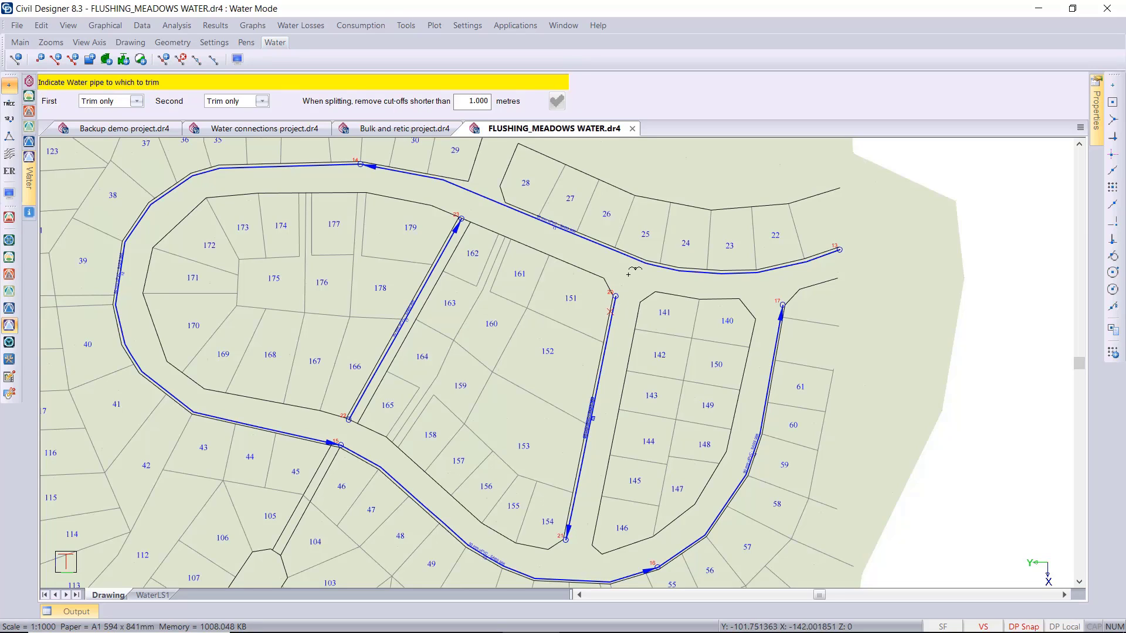
click(633, 261)
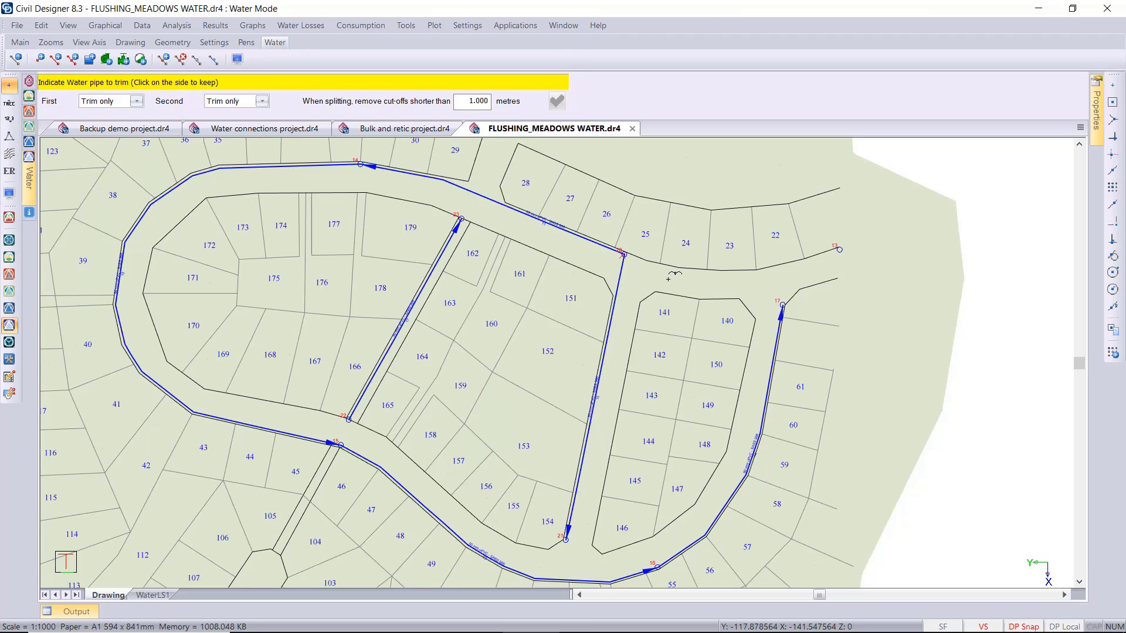
key(Escape)
key(ctrl+z)
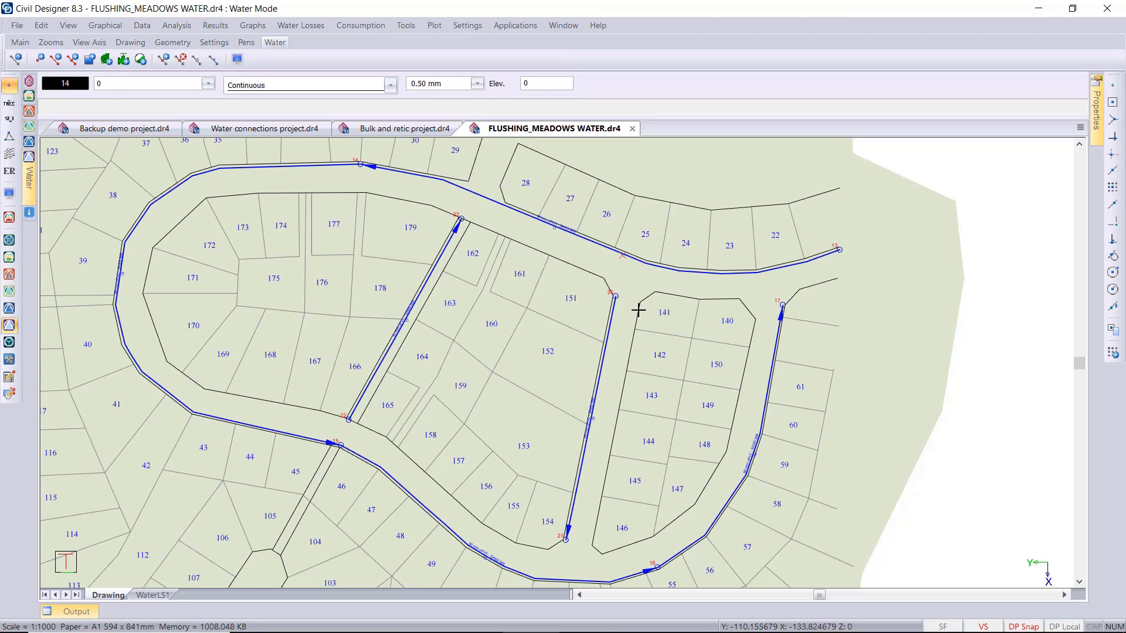
Trim the pipe beside lot 151 to the street main near lot 25, with the second pipe's mode set to Trim or Split.
scroll(635, 255, up, 1)
middle_drag(560, 398, 540, 362)
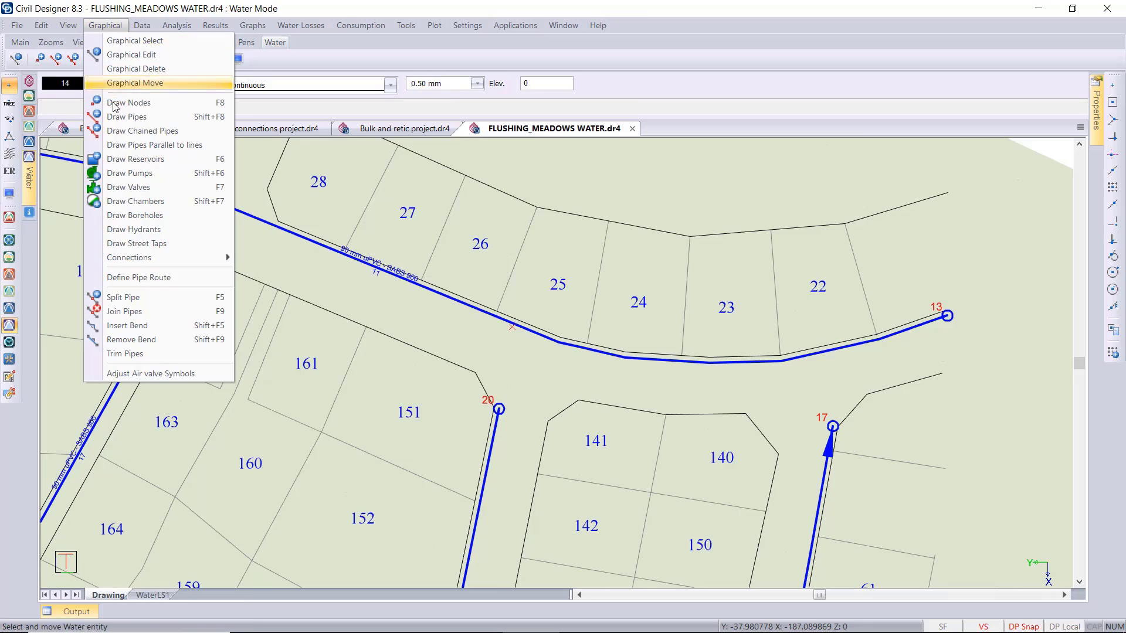
click(147, 353)
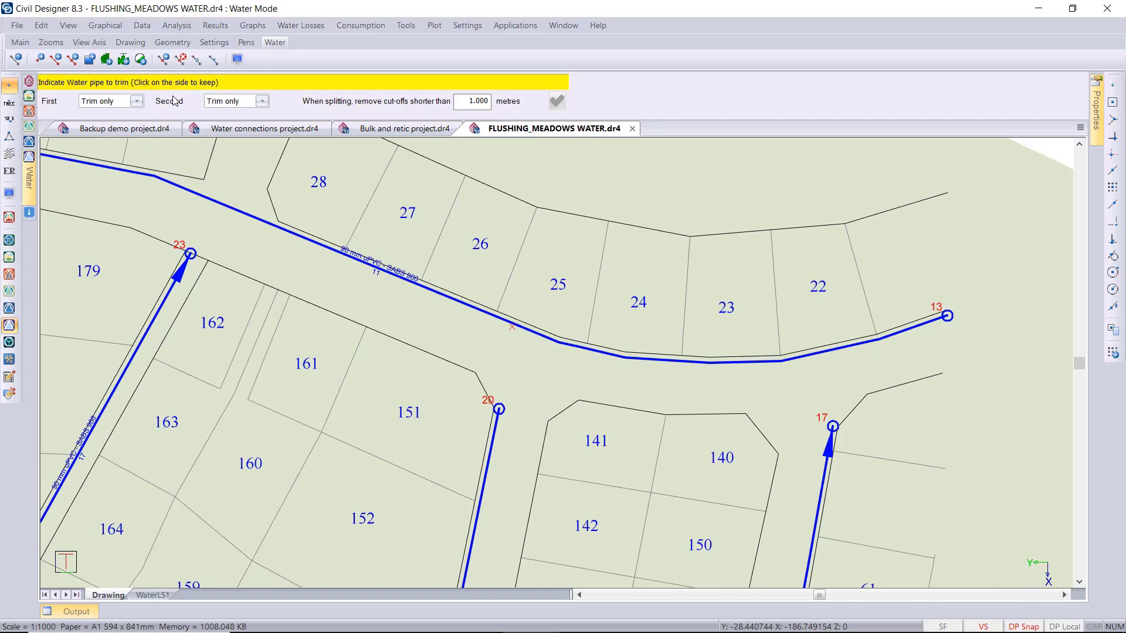
click(262, 102)
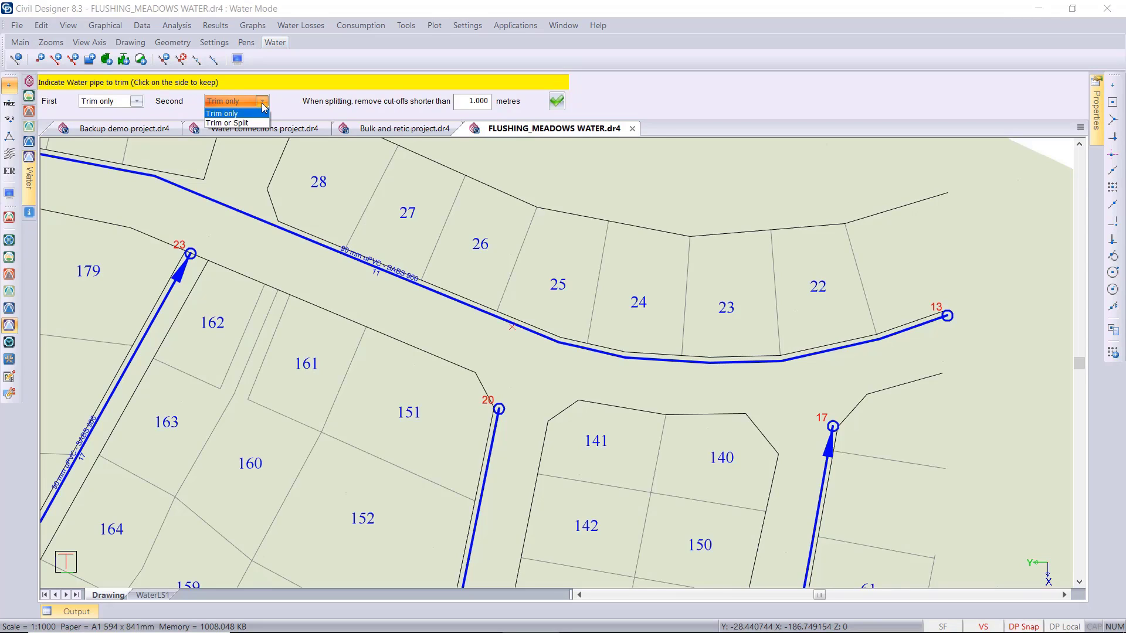
click(254, 124)
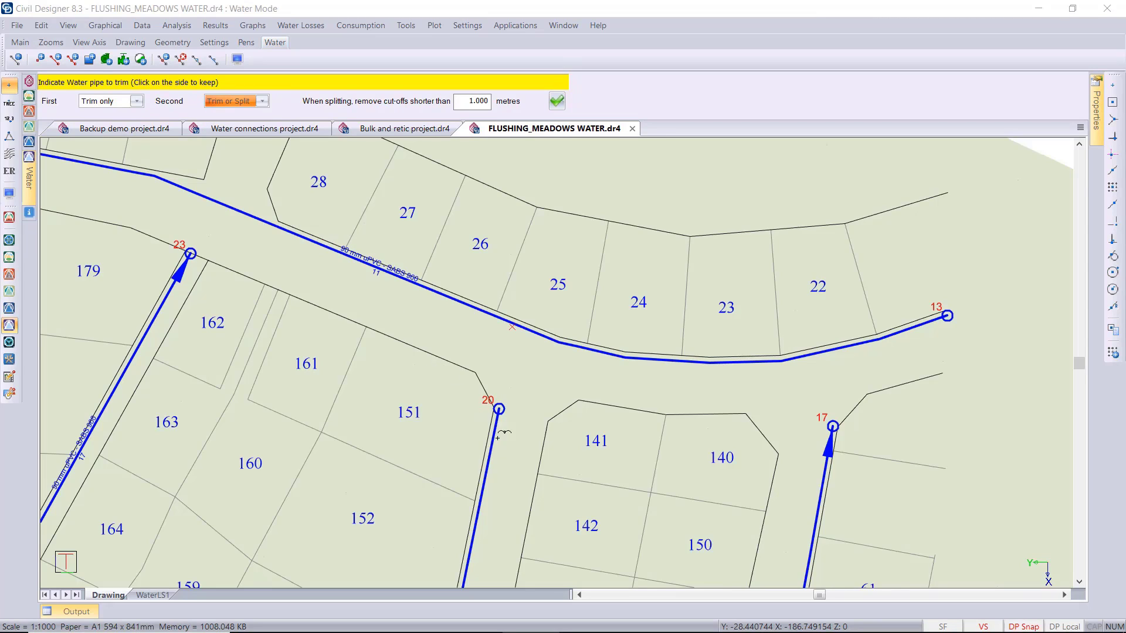
click(511, 320)
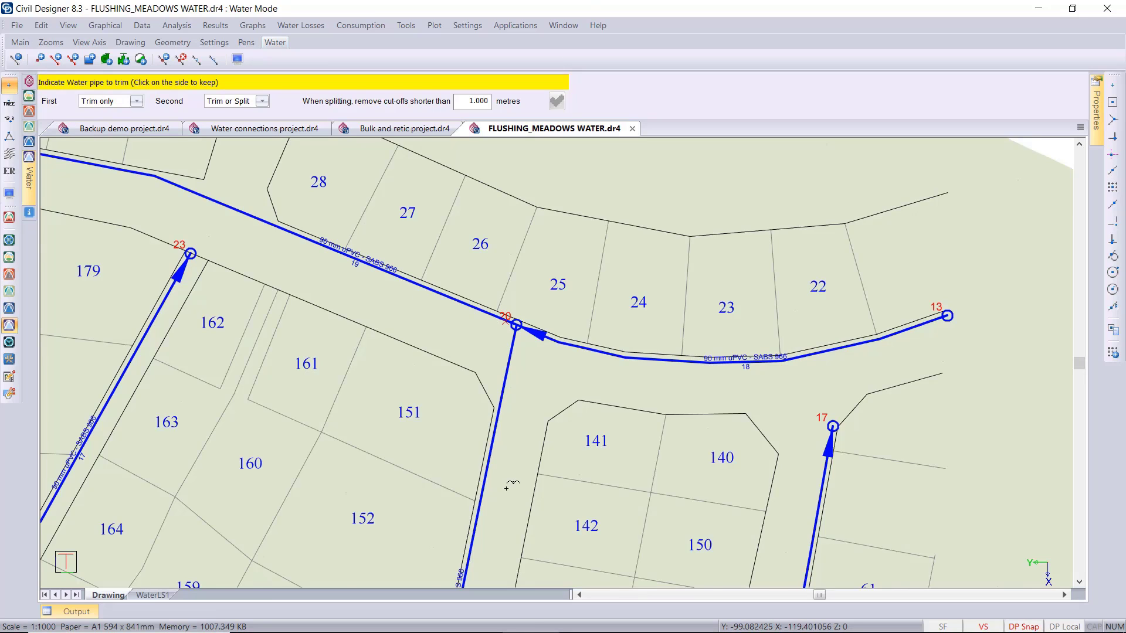
Trim the lot 154 end of the same pipe to the street main running past lots 52 and 53.
scroll(510, 486, down, 1)
scroll(528, 440, down, 1)
scroll(560, 361, up, 1)
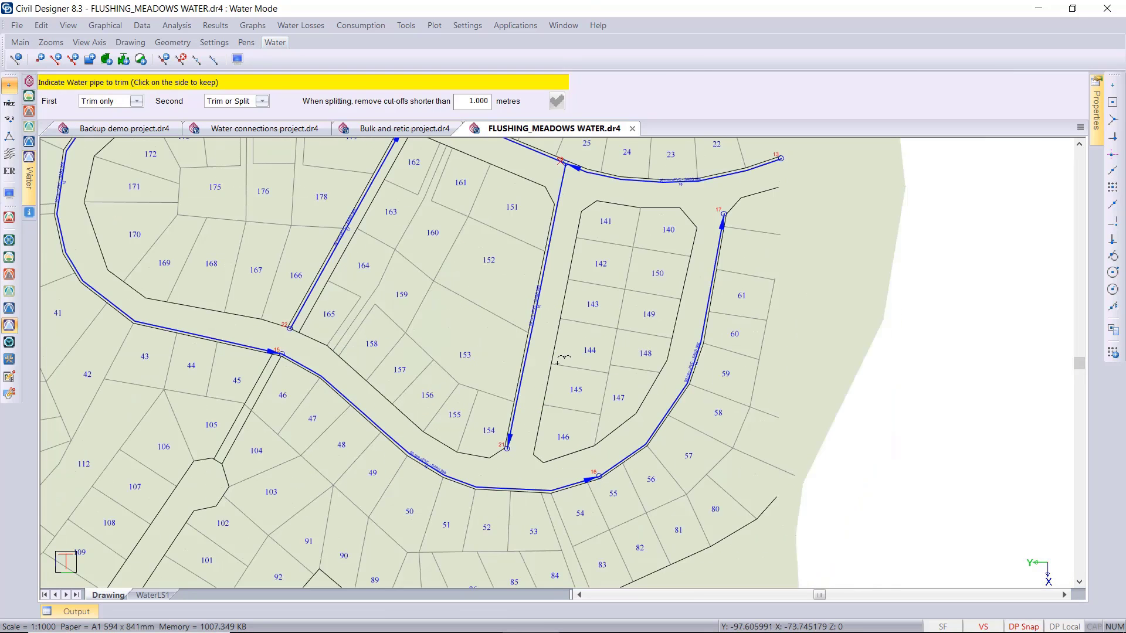
click(516, 413)
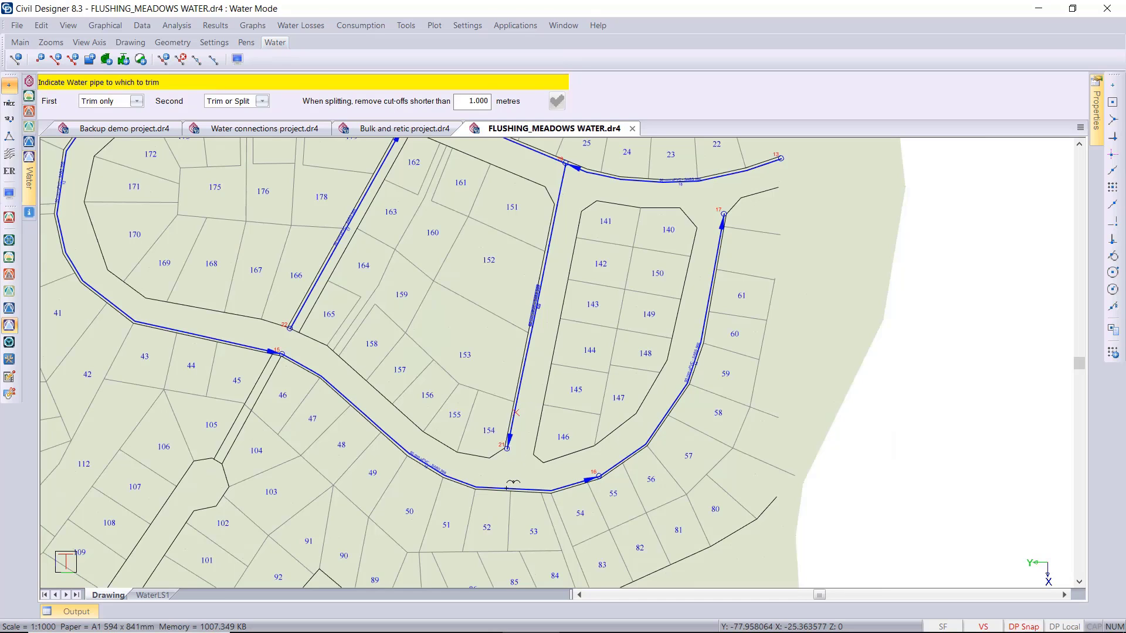
click(507, 487)
Trim the lot 166 end of the walkway pipe to the street main beside node 15 near lots 45 and 46.
scroll(552, 355, down, 1)
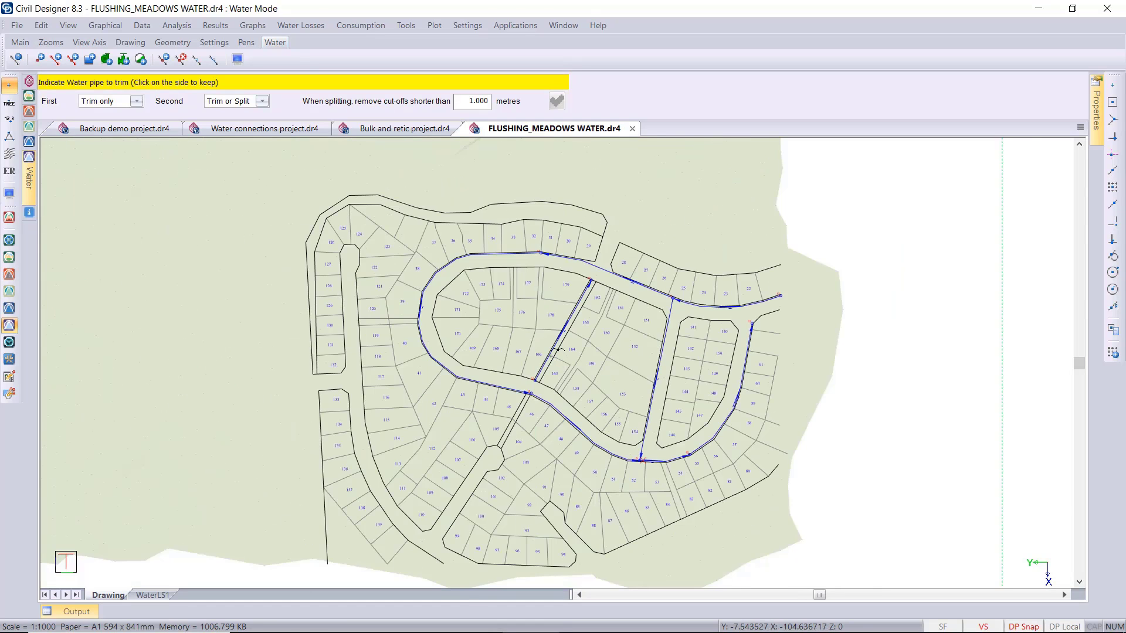
scroll(552, 356, up, 1)
scroll(555, 353, up, 1)
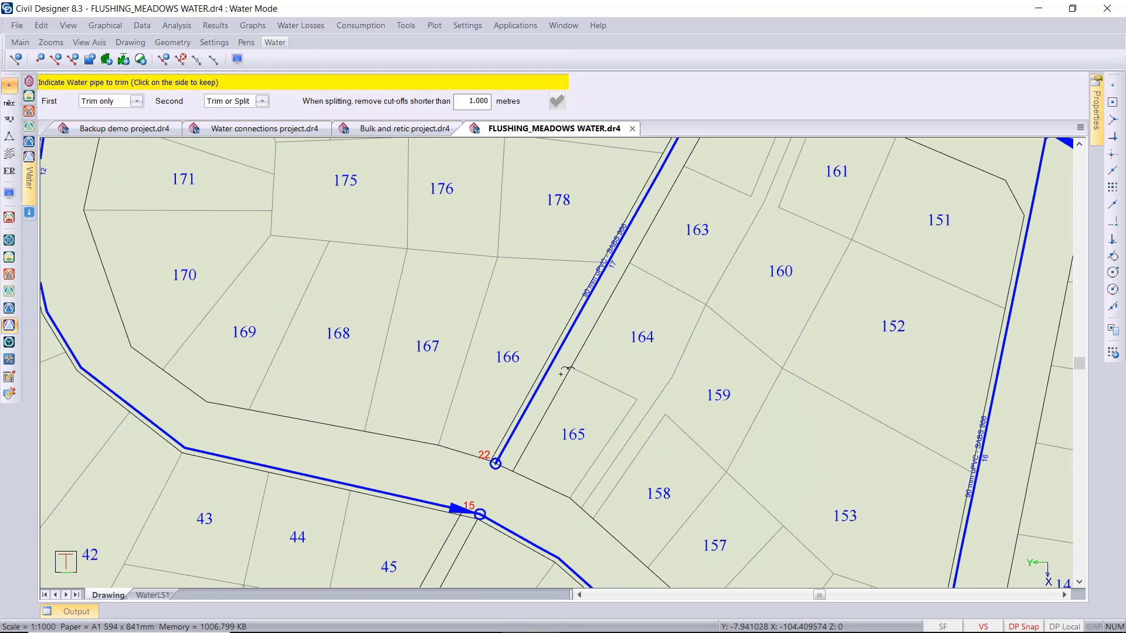
click(544, 376)
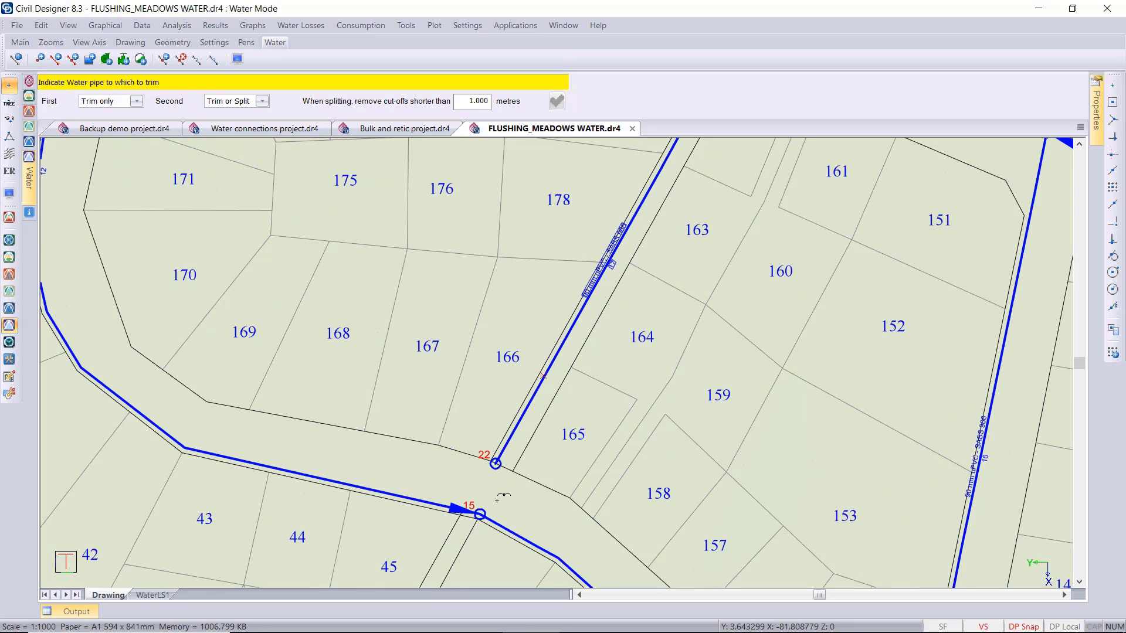
click(469, 512)
Trim the walkway pipe's node 23 end to the street main between lots 28 and 29, and quit pipe trimming.
scroll(538, 415, down, 2)
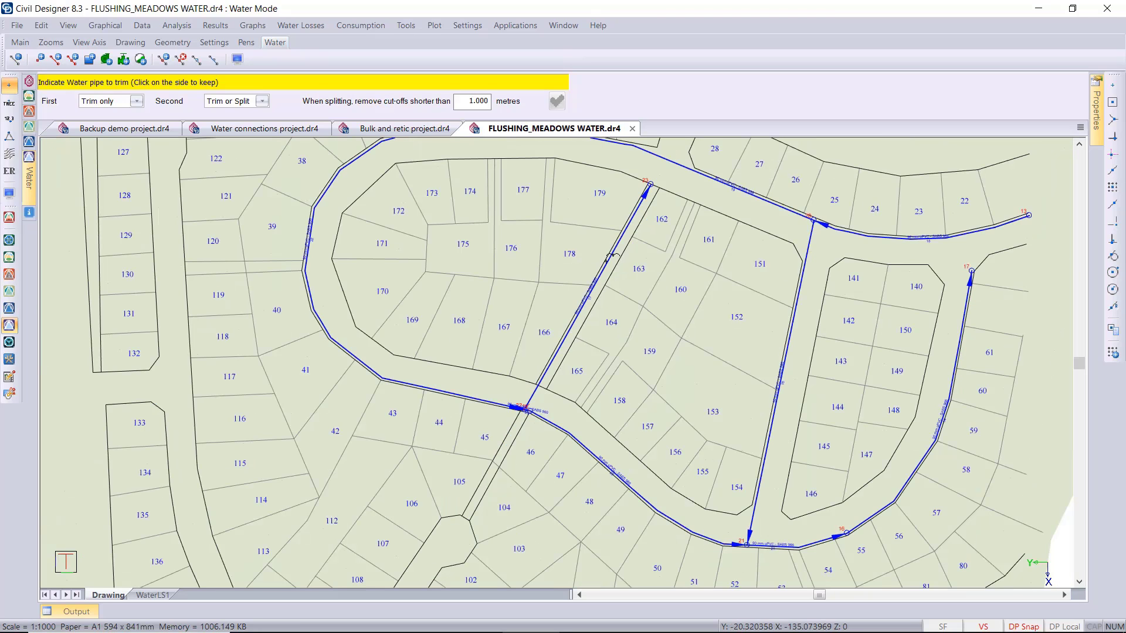
scroll(543, 358, up, 2)
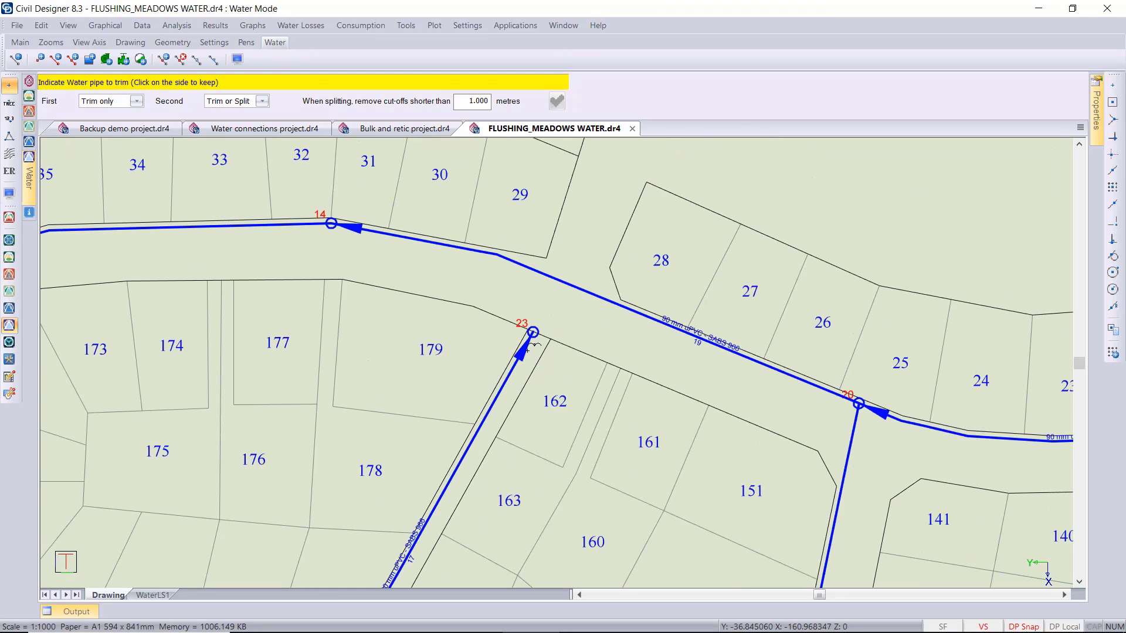
click(525, 351)
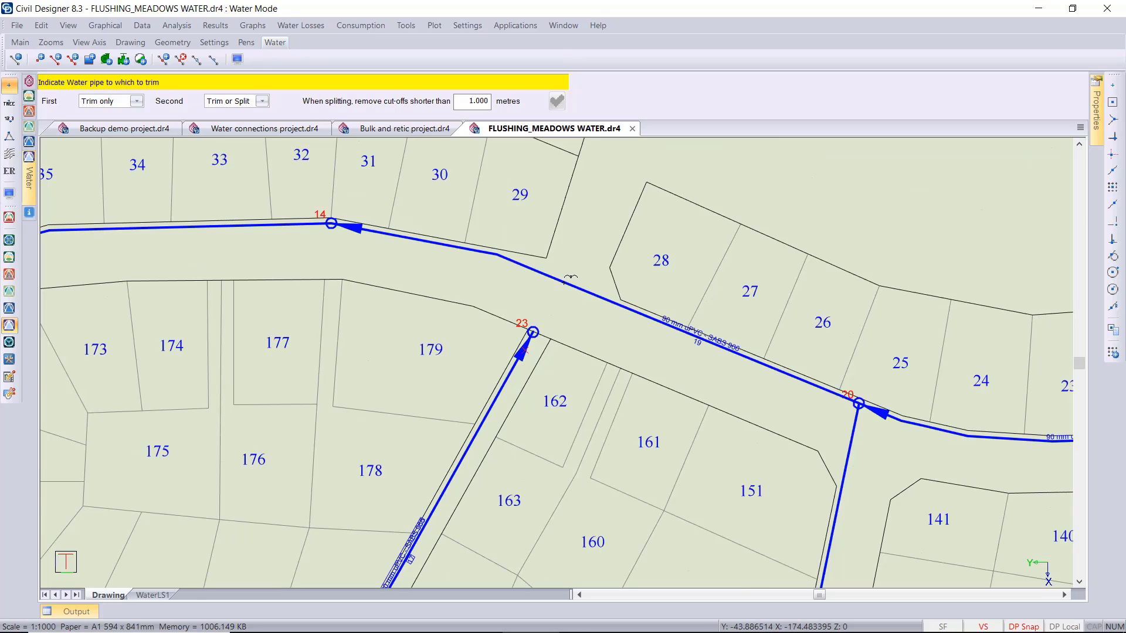
click(565, 282)
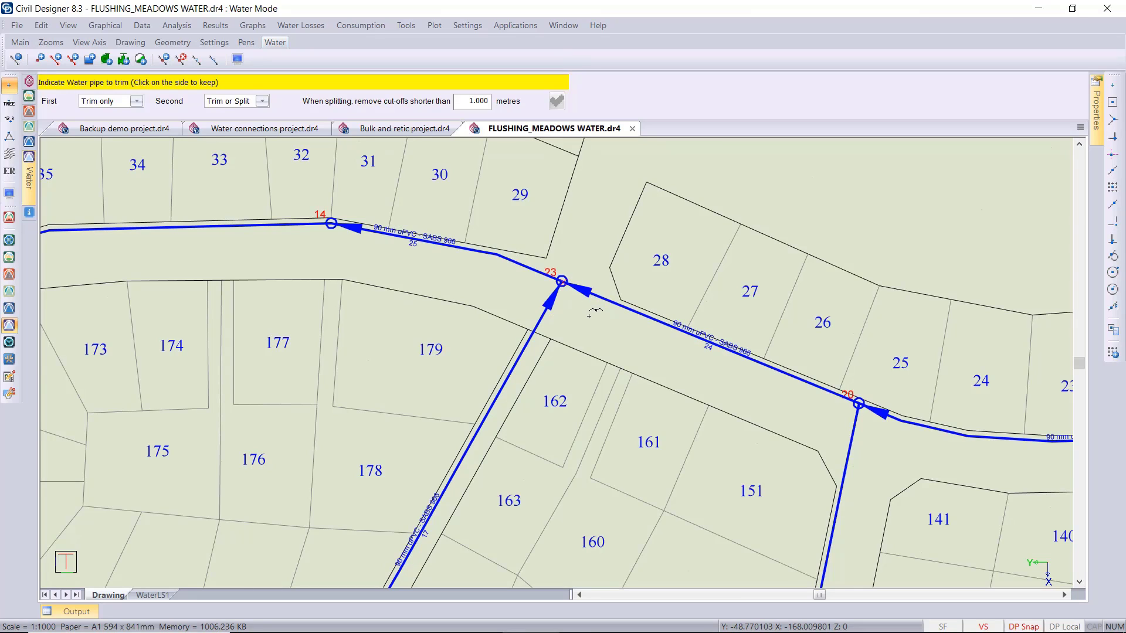
right_click(588, 315)
click(618, 326)
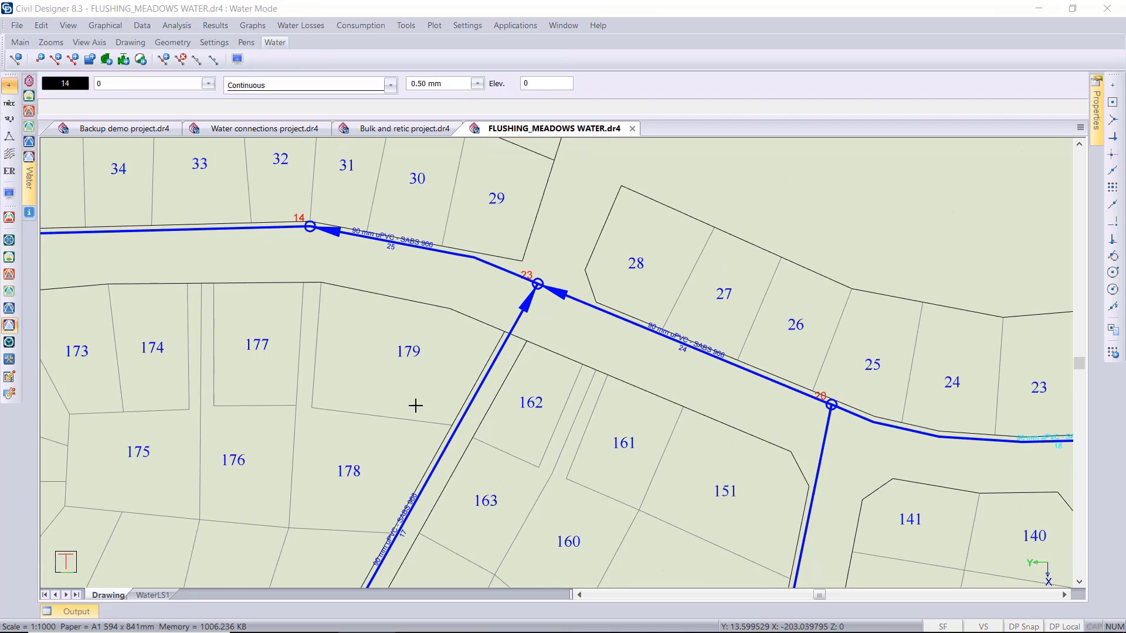
Split the walkway pipe between lots 178 and 163 with a new node.
click(105, 25)
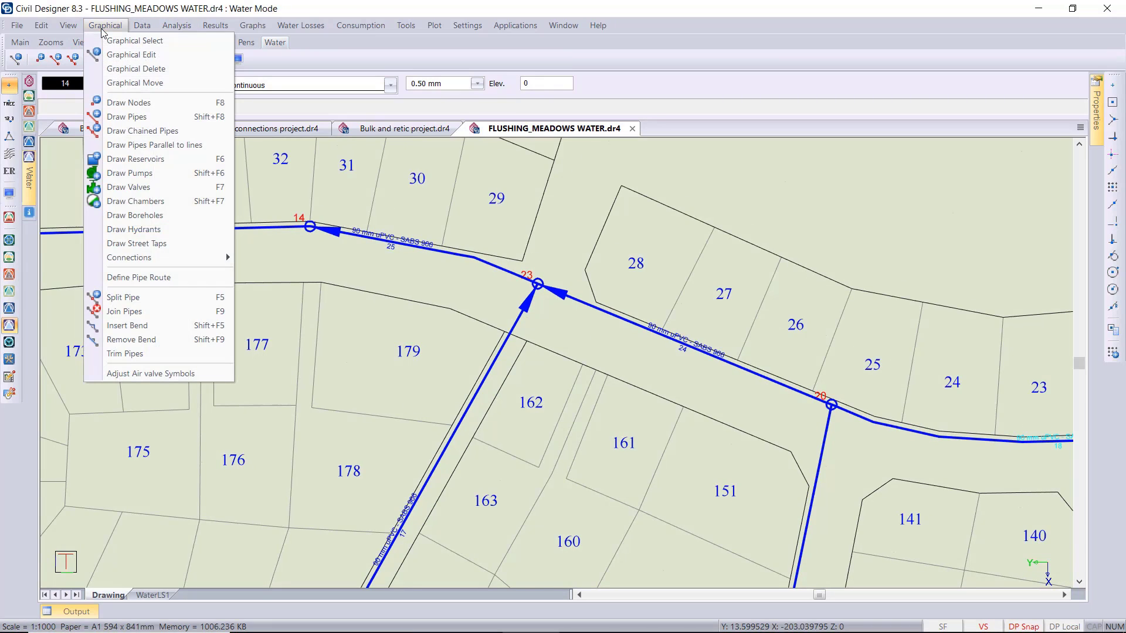
click(151, 295)
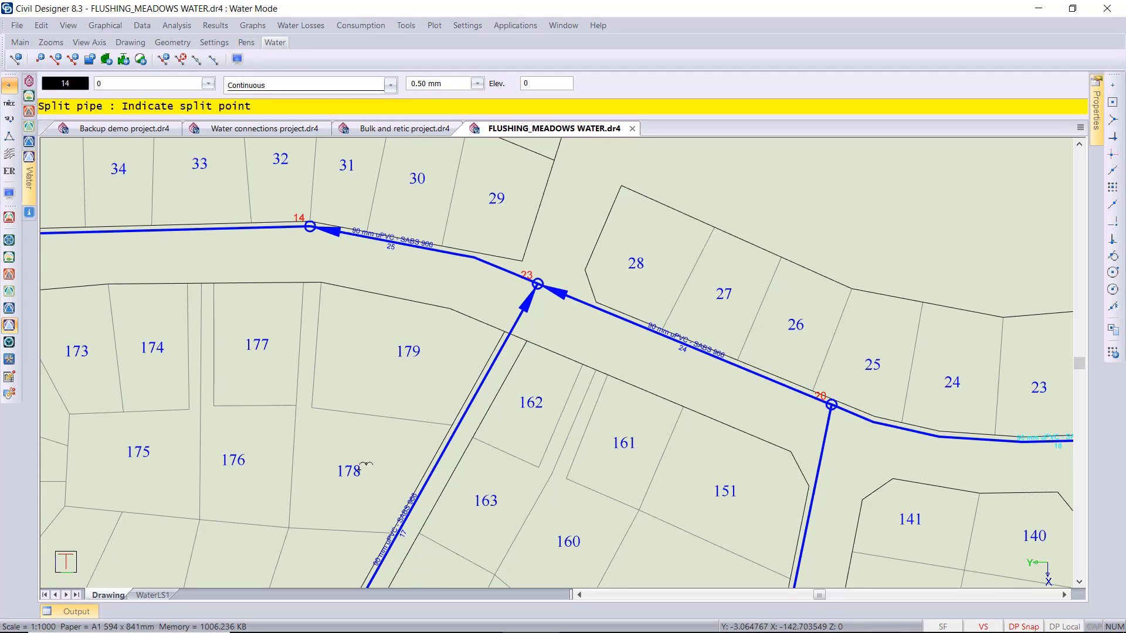
click(440, 460)
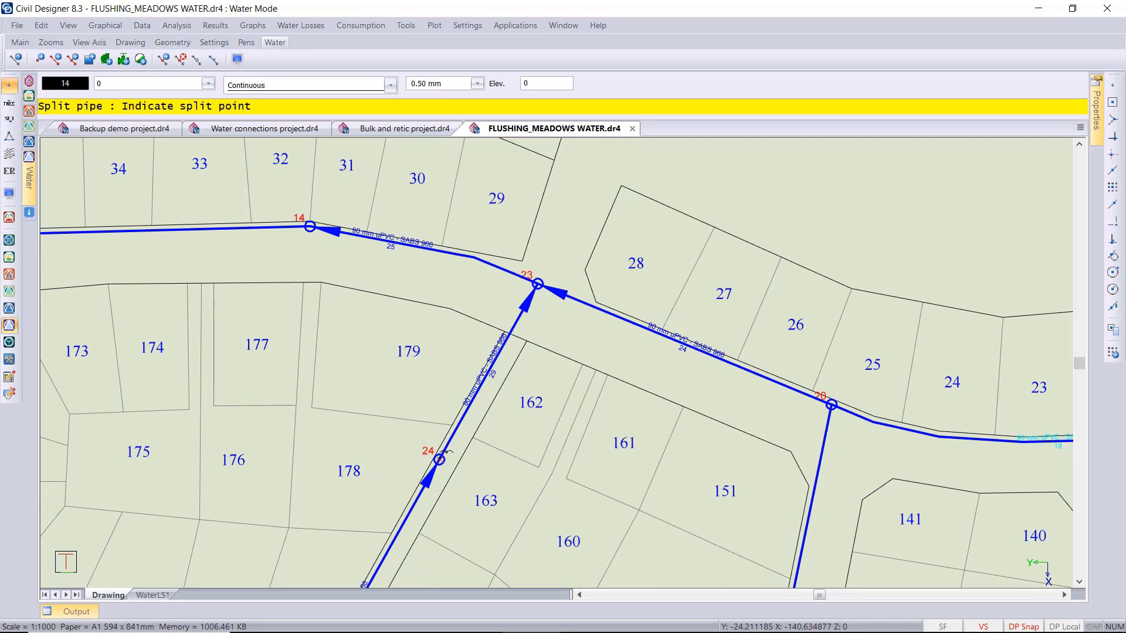
scroll(679, 276, down, 2)
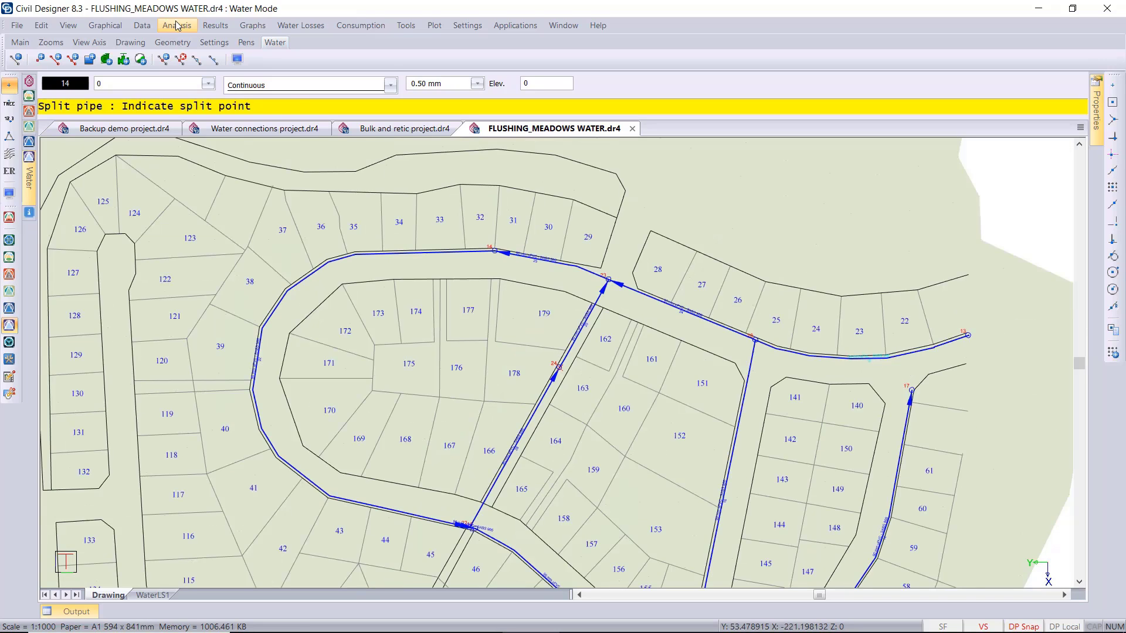
Join the two short-spaced main pipes near lots 45 and 46 by removing node 15 beside node 22.
click(103, 25)
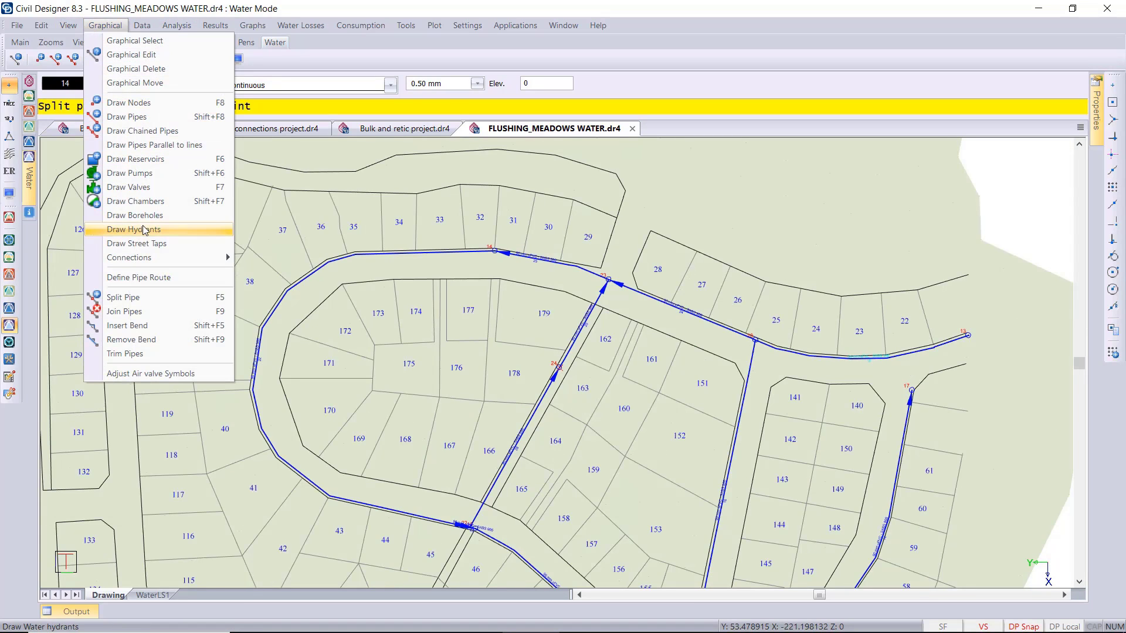
click(125, 311)
scroll(545, 352, down, 3)
scroll(546, 352, up, 5)
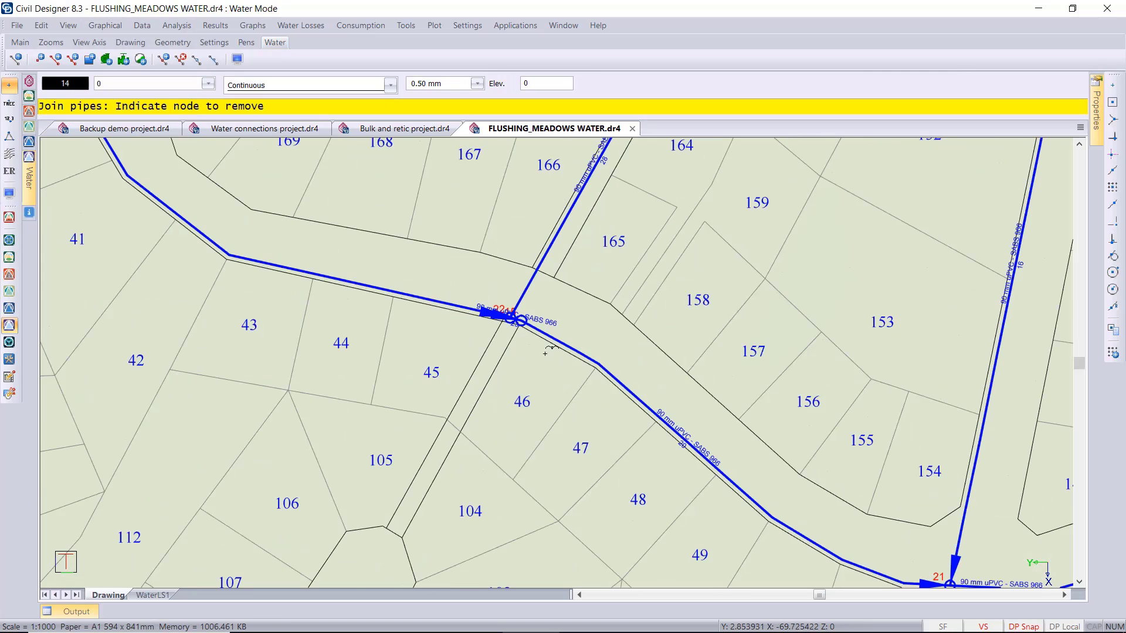
scroll(545, 352, up, 3)
scroll(543, 349, down, 2)
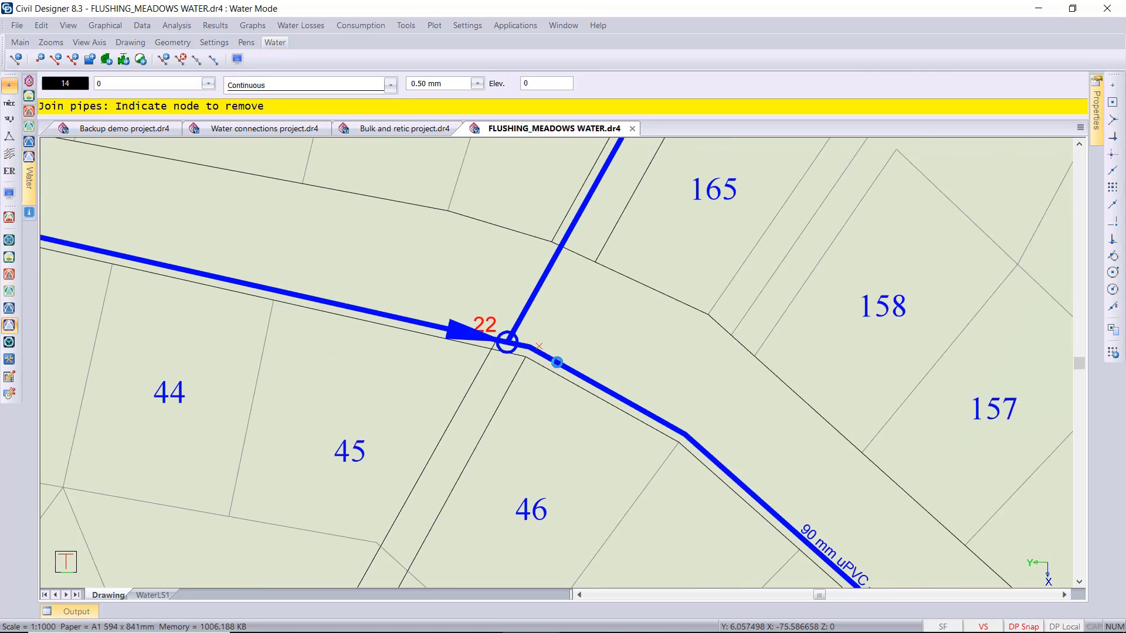